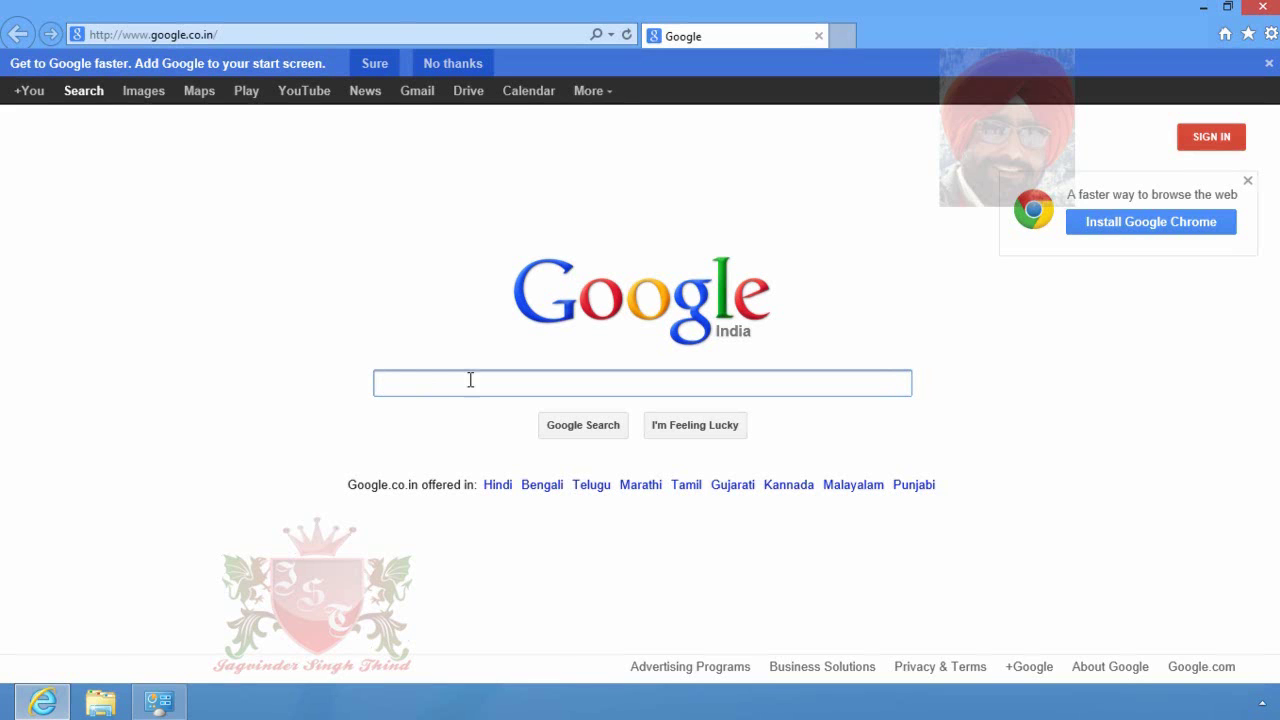
left_click(842, 37)
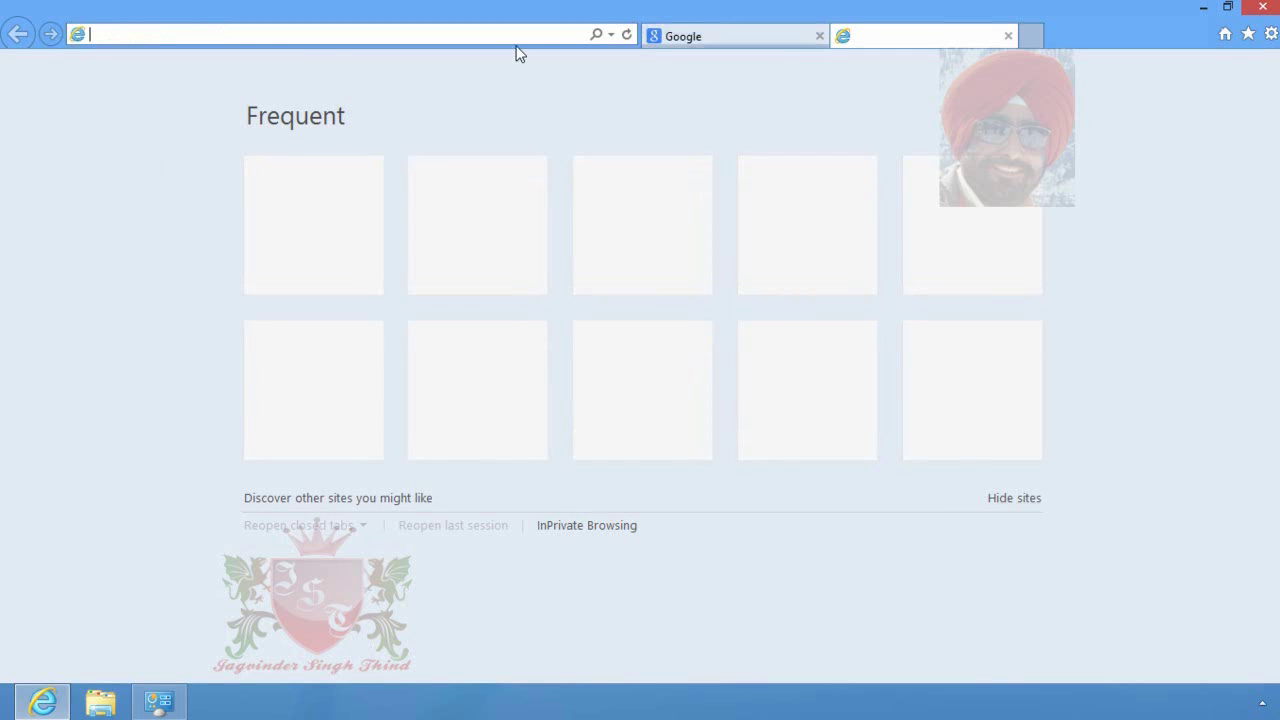
type("facebook")
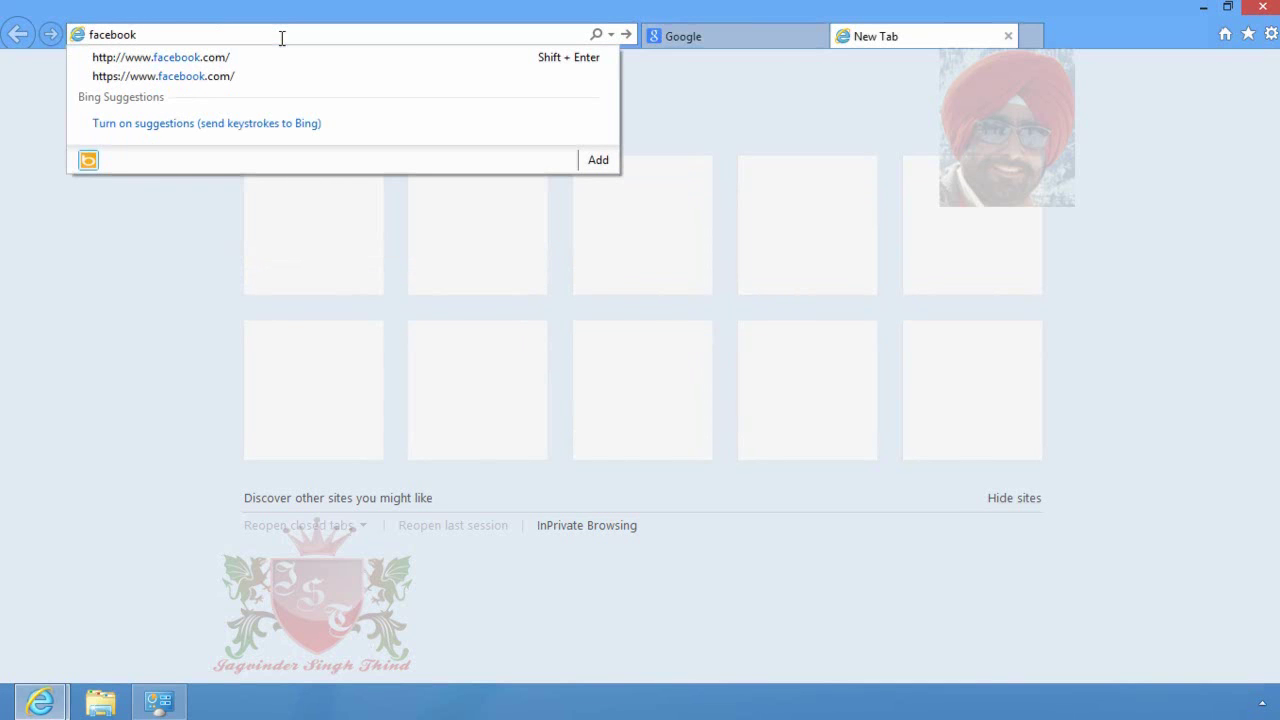
left_click(245, 57)
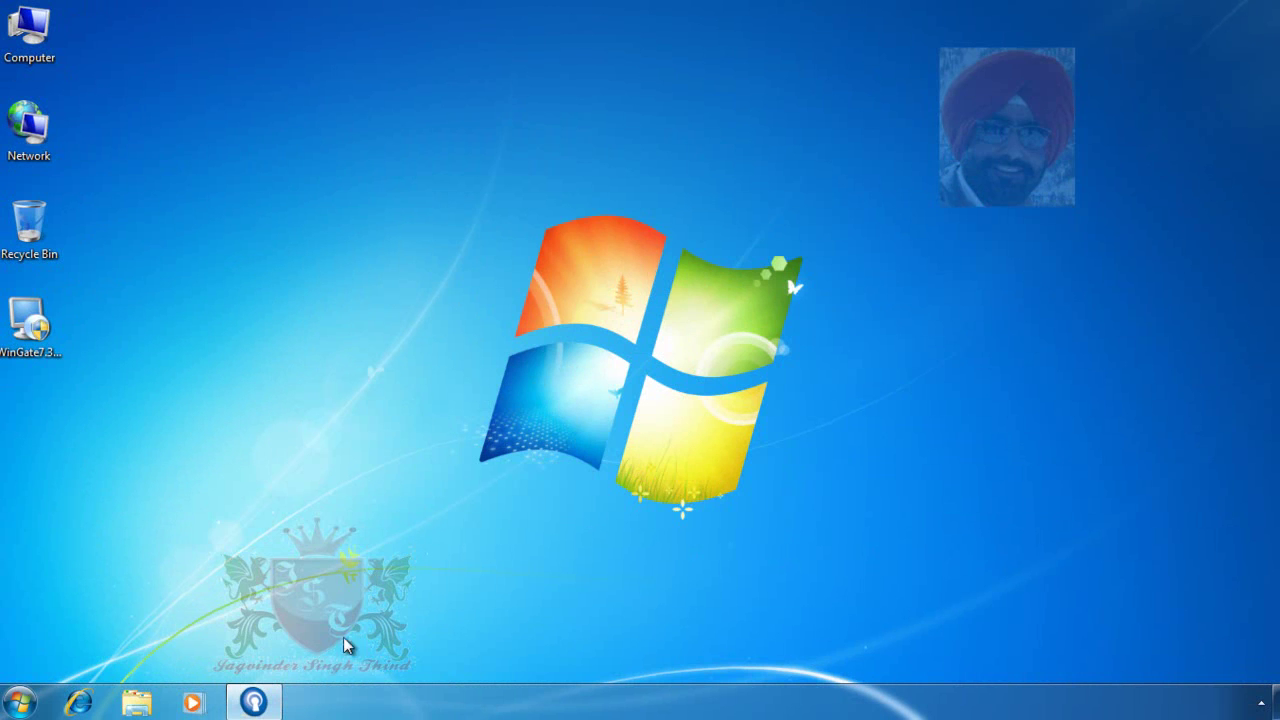
Switch to WinGate Management and review the Categories, Access Rules and Manual Classifier pages under Web Access Control.
left_click(254, 702)
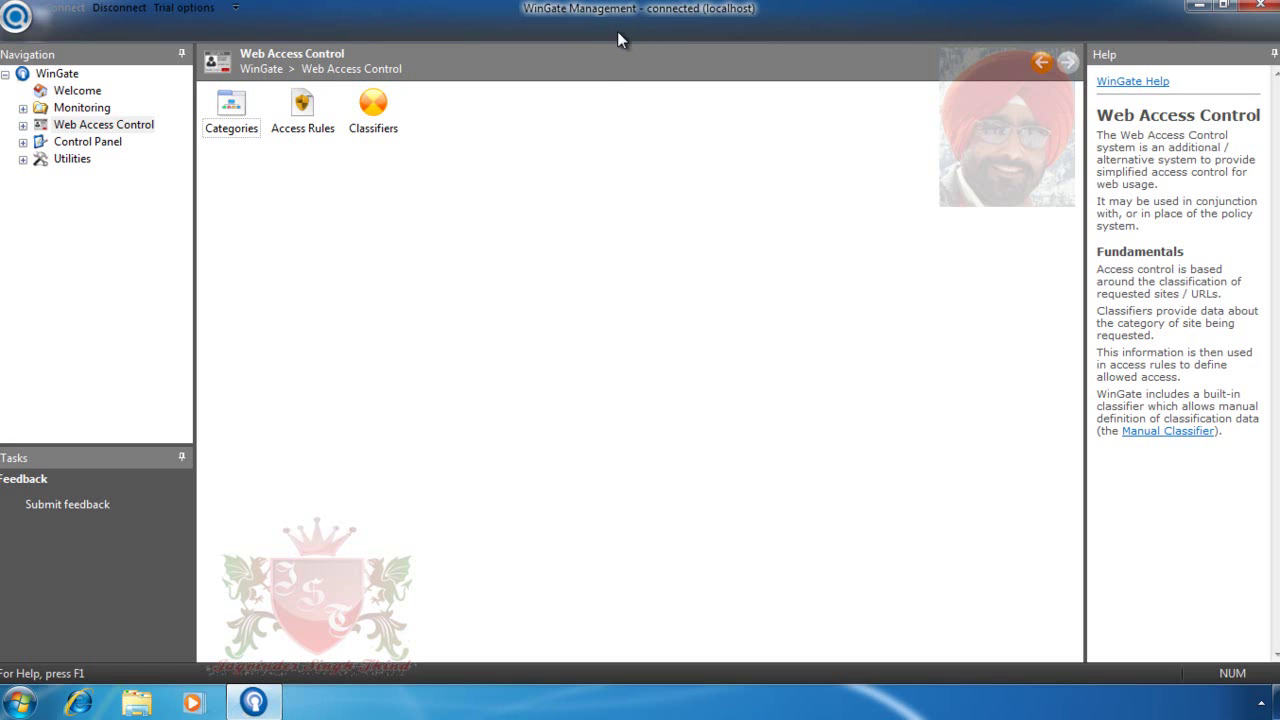
left_click(28, 126)
left_click(22, 125)
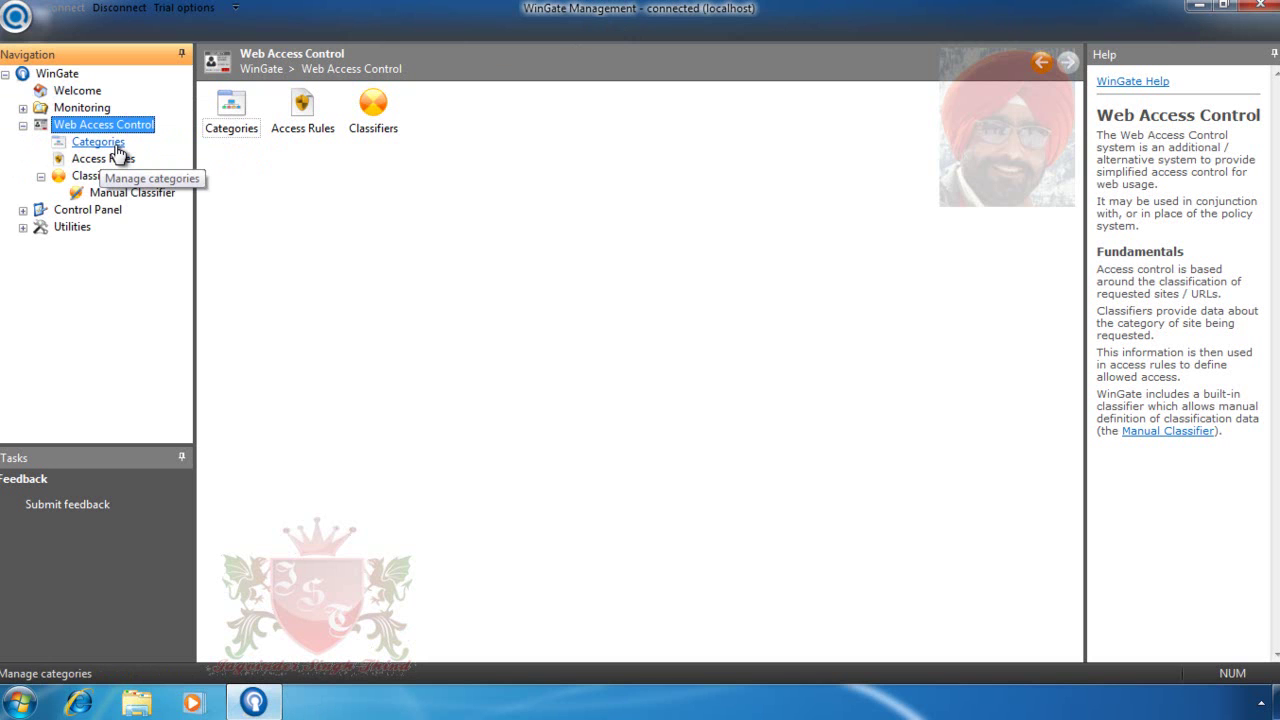
left_click(116, 147)
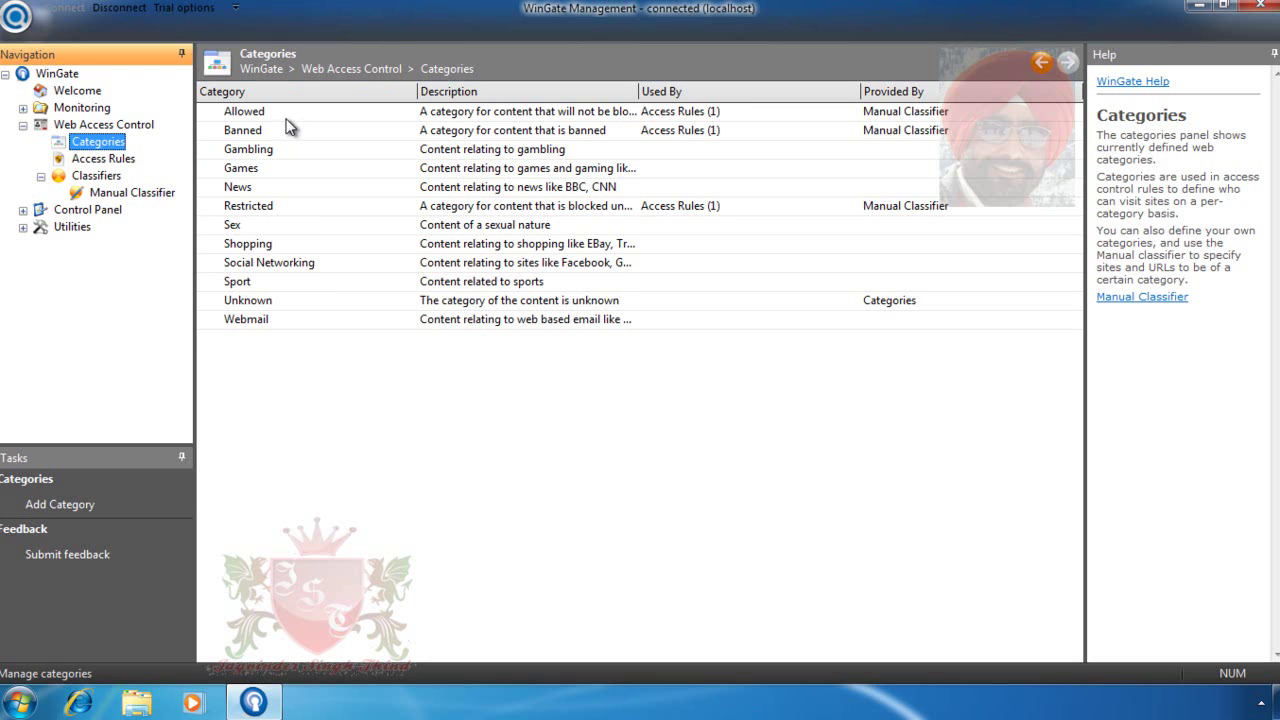
left_click(110, 158)
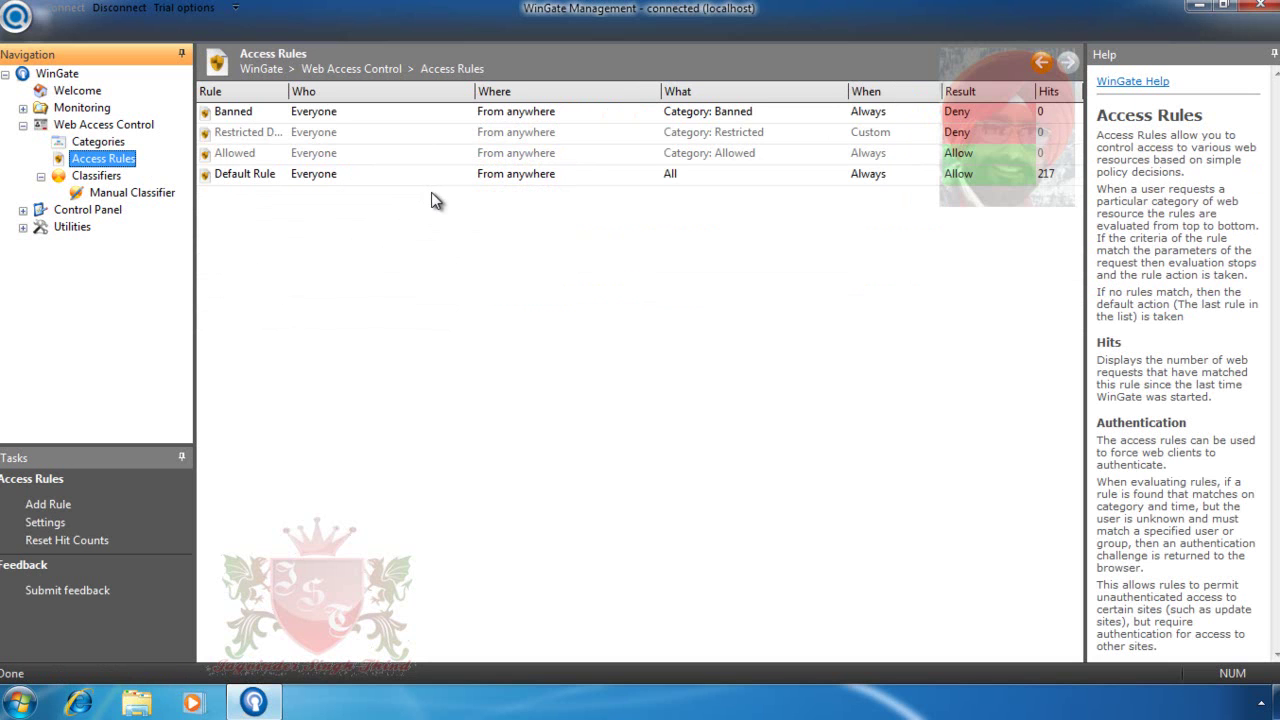
left_click(128, 192)
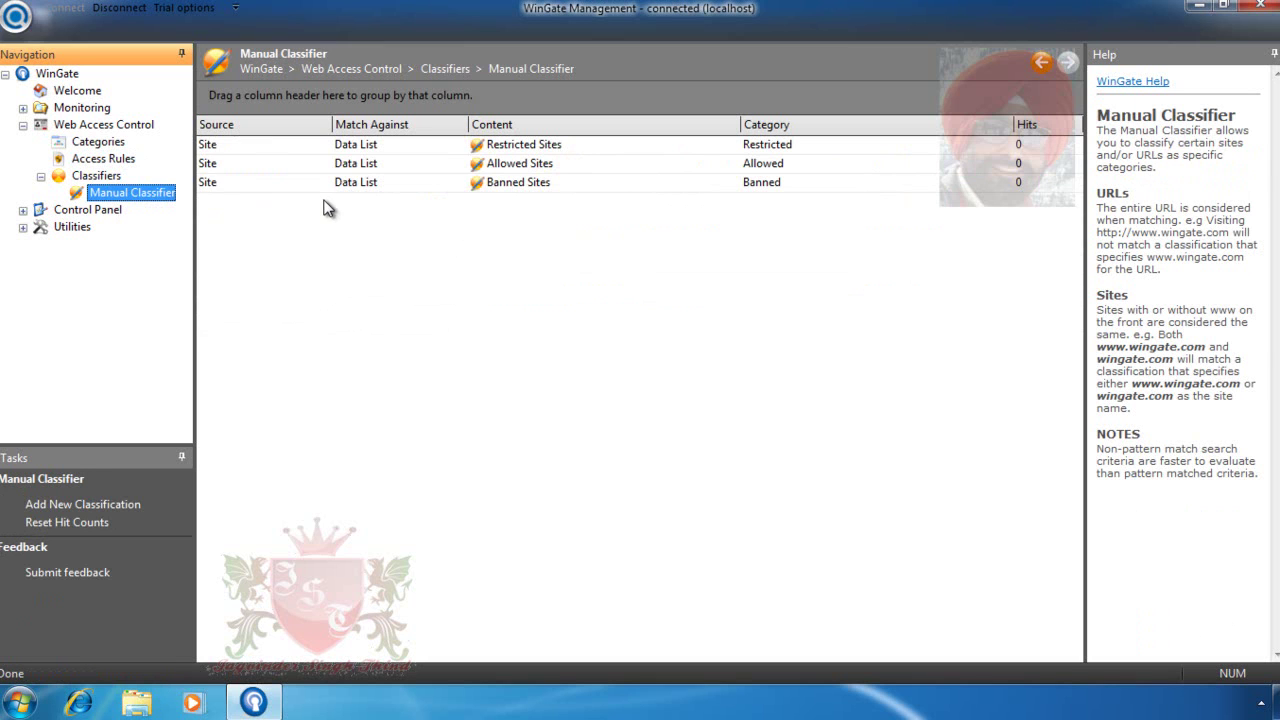
Add an access rule named FAcebookRestrict that denies access and shows the default blockpage.
left_click(110, 159)
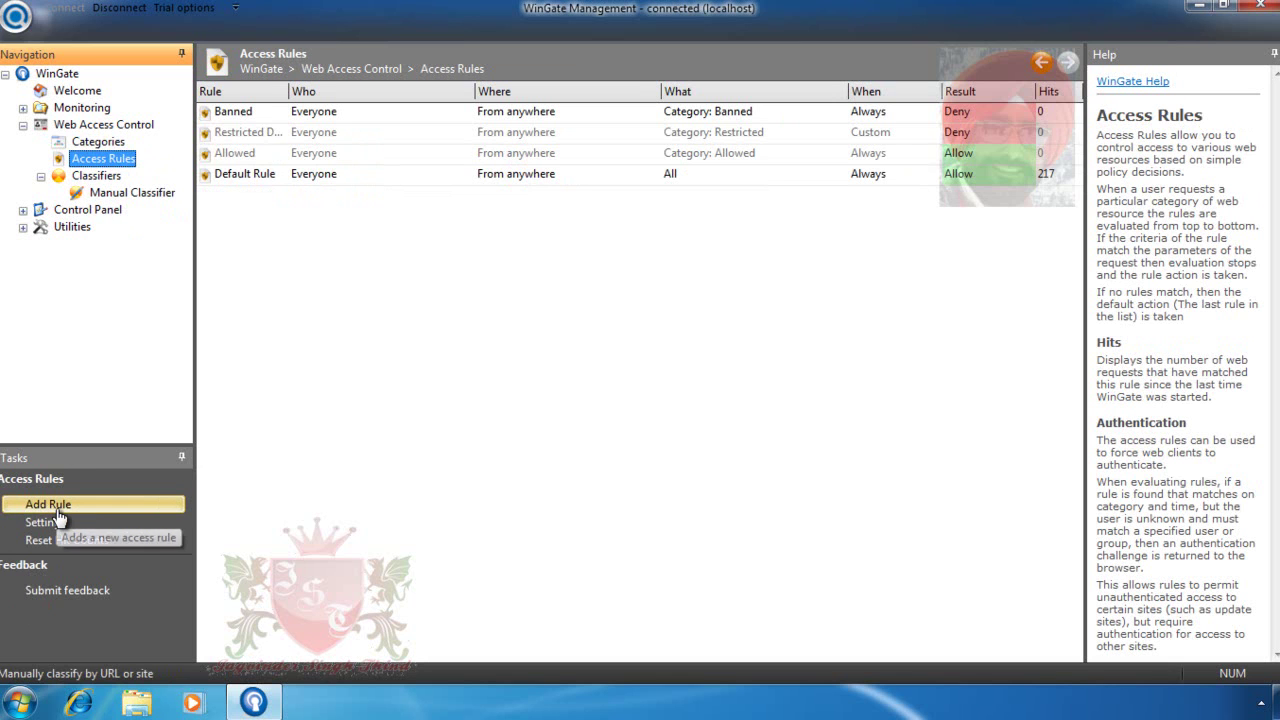
right_click(345, 326)
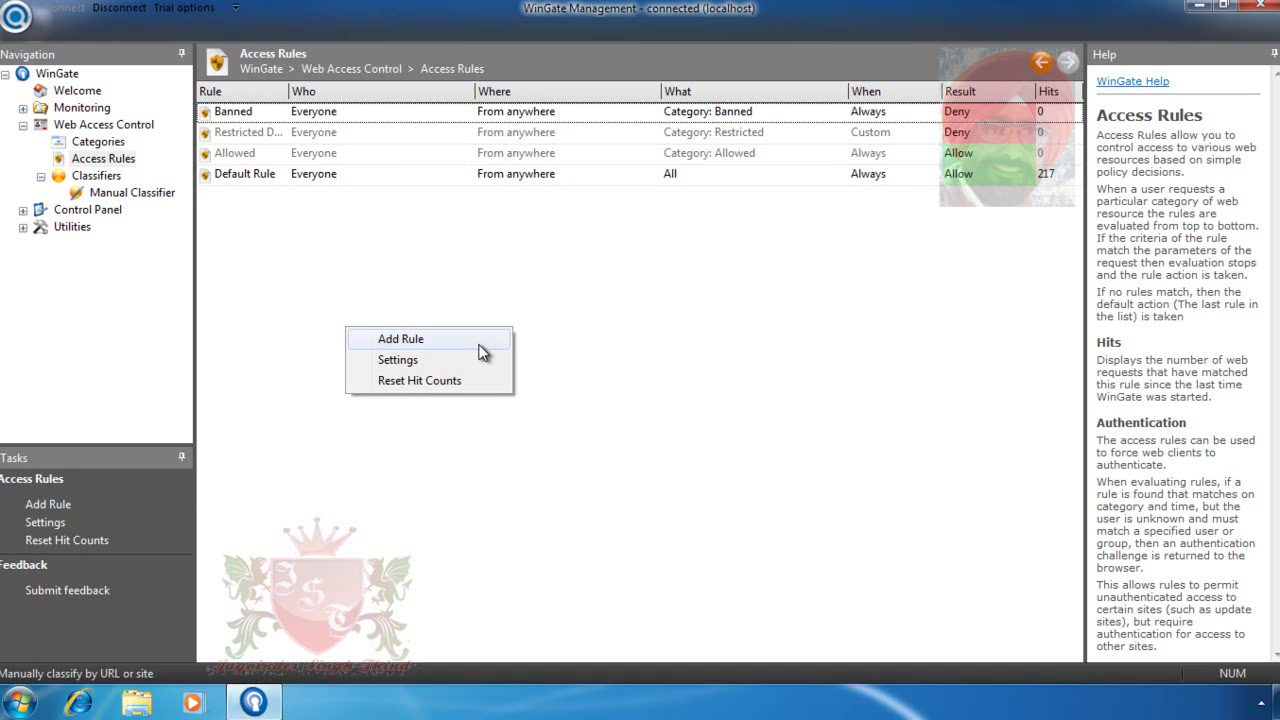
left_click(484, 341)
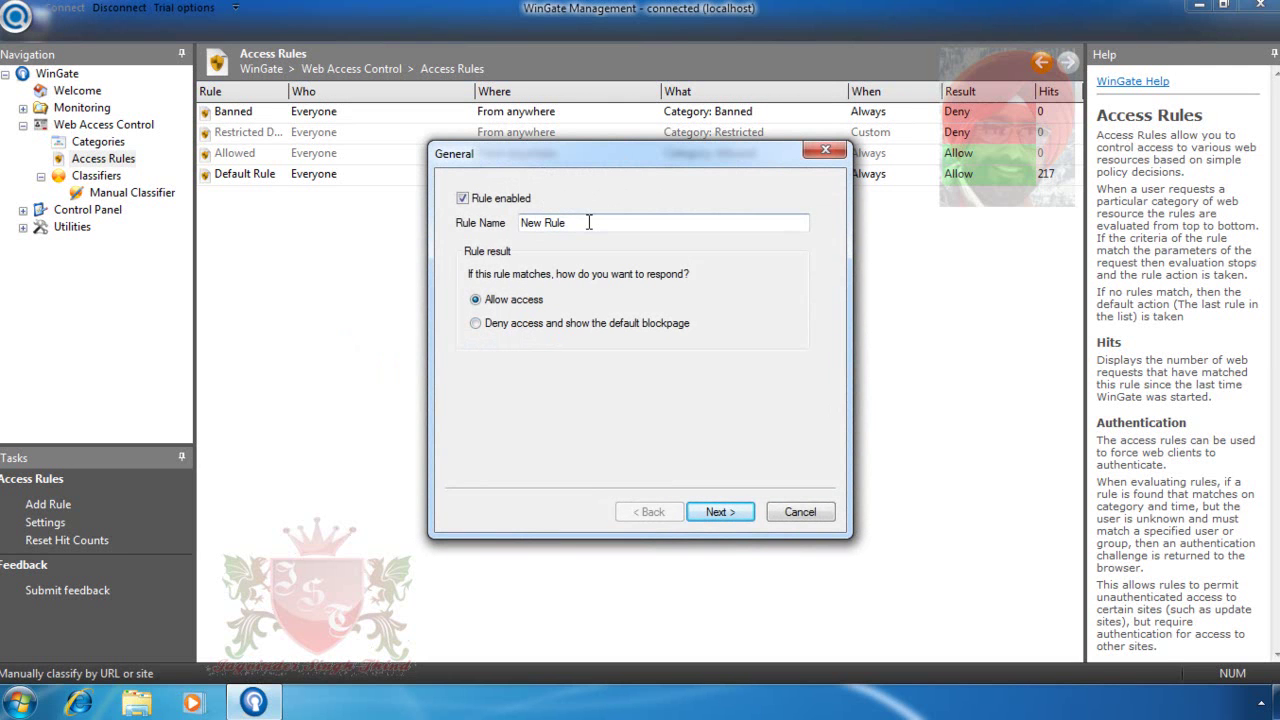
left_click_drag(589, 222, 483, 222)
type("FAcebookRestrict")
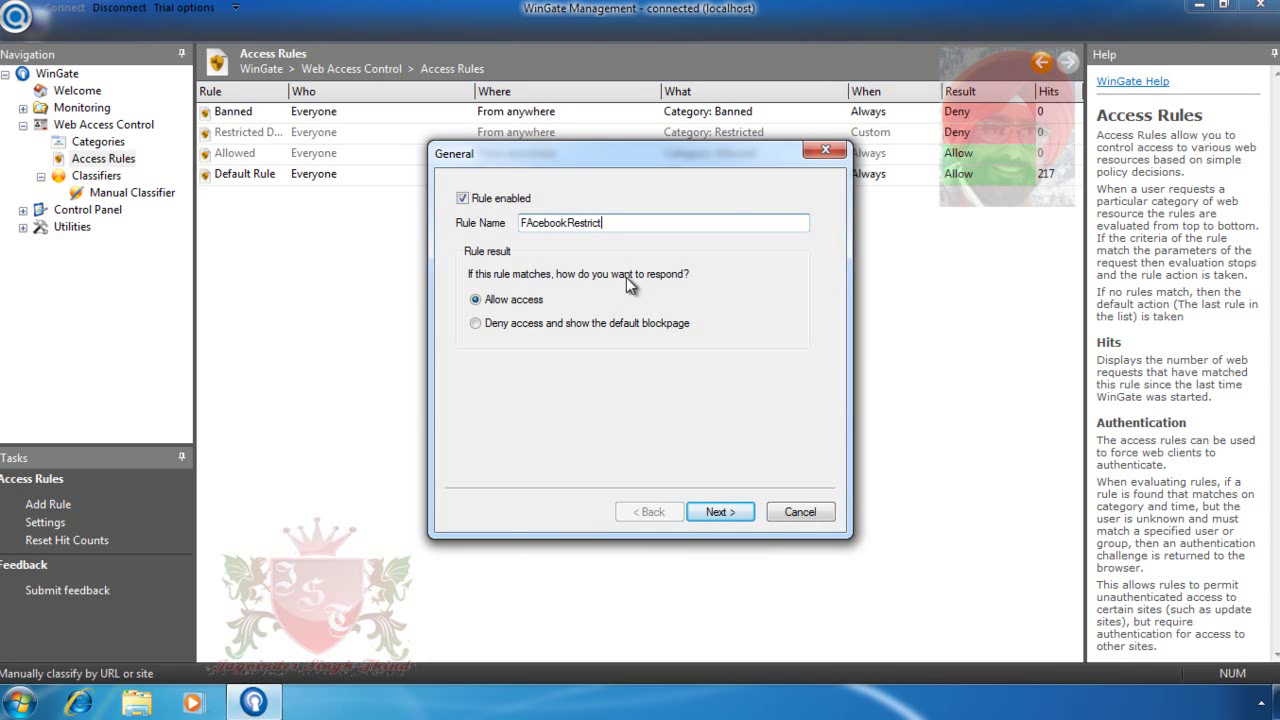
left_click(476, 324)
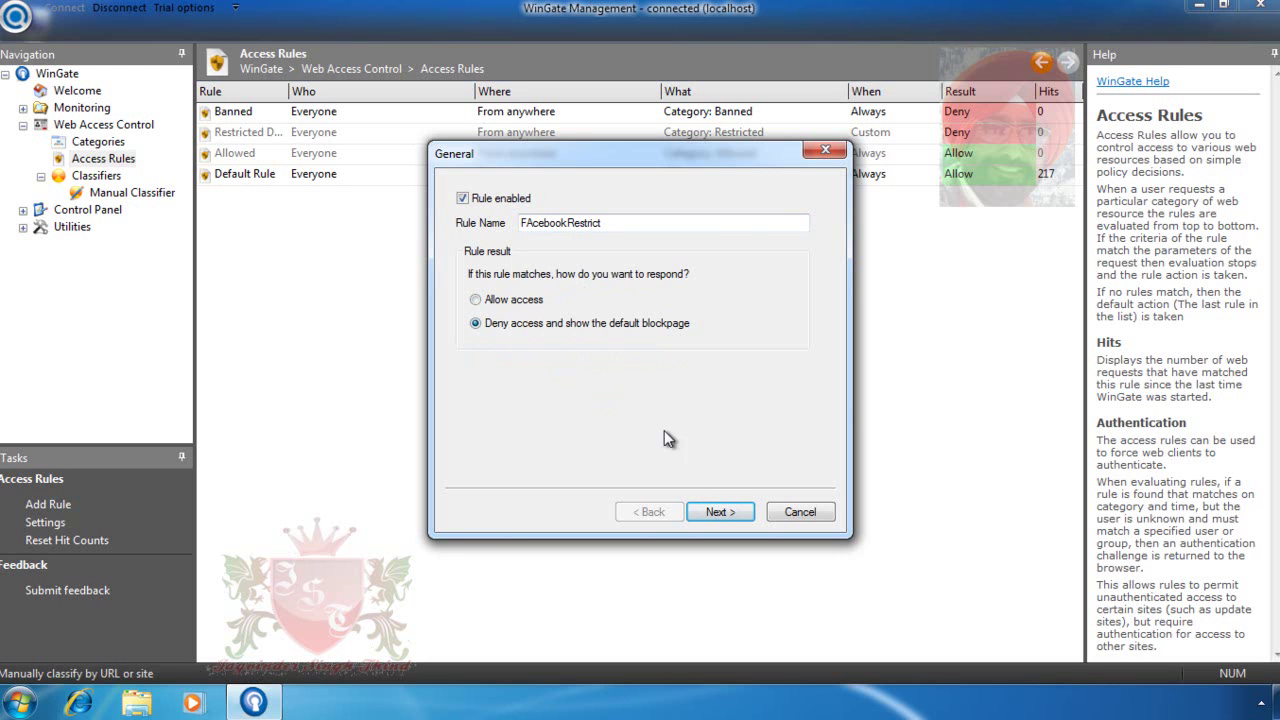
left_click(731, 511)
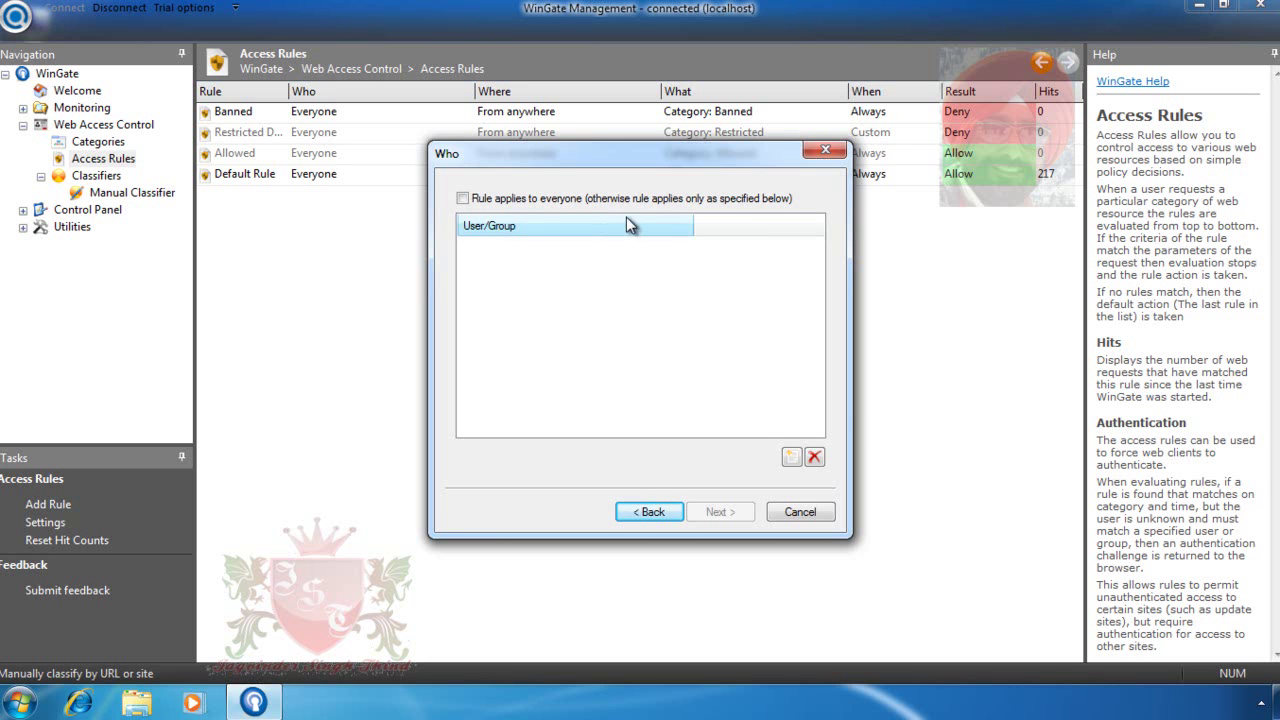
Apply the new rule to everyone and keep it applying to users from anywhere.
left_click(463, 199)
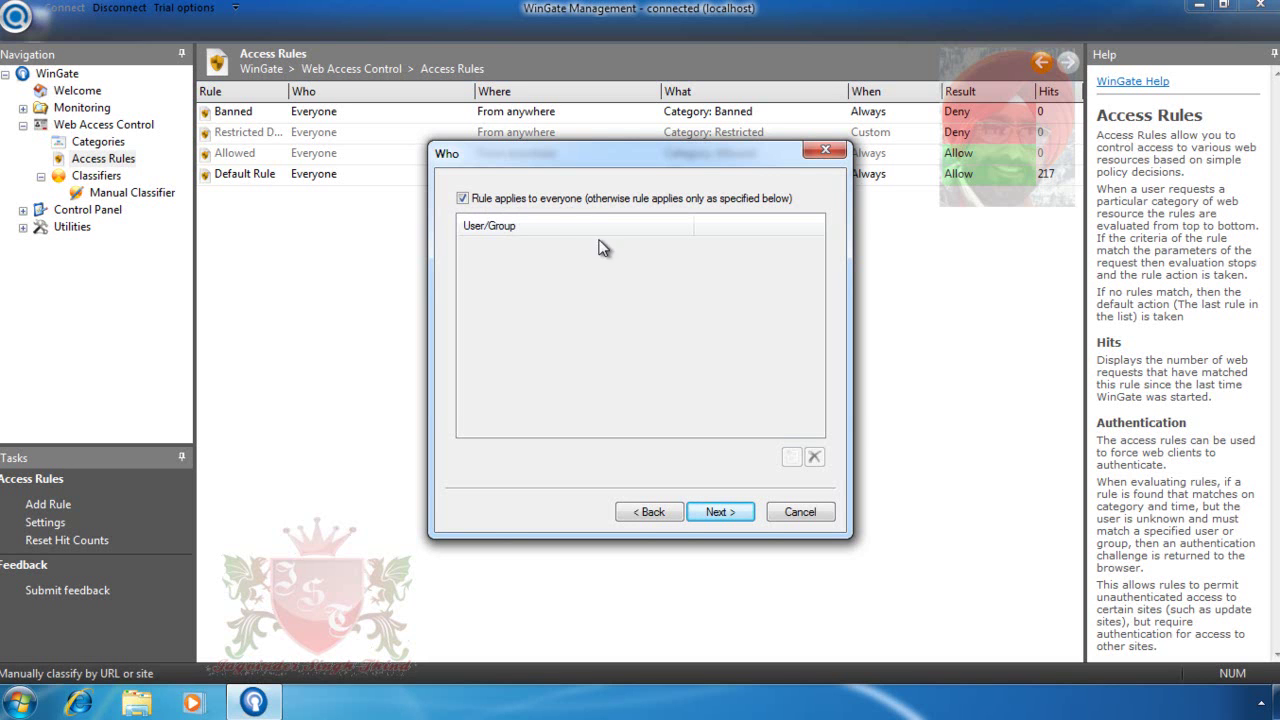
left_click(712, 516)
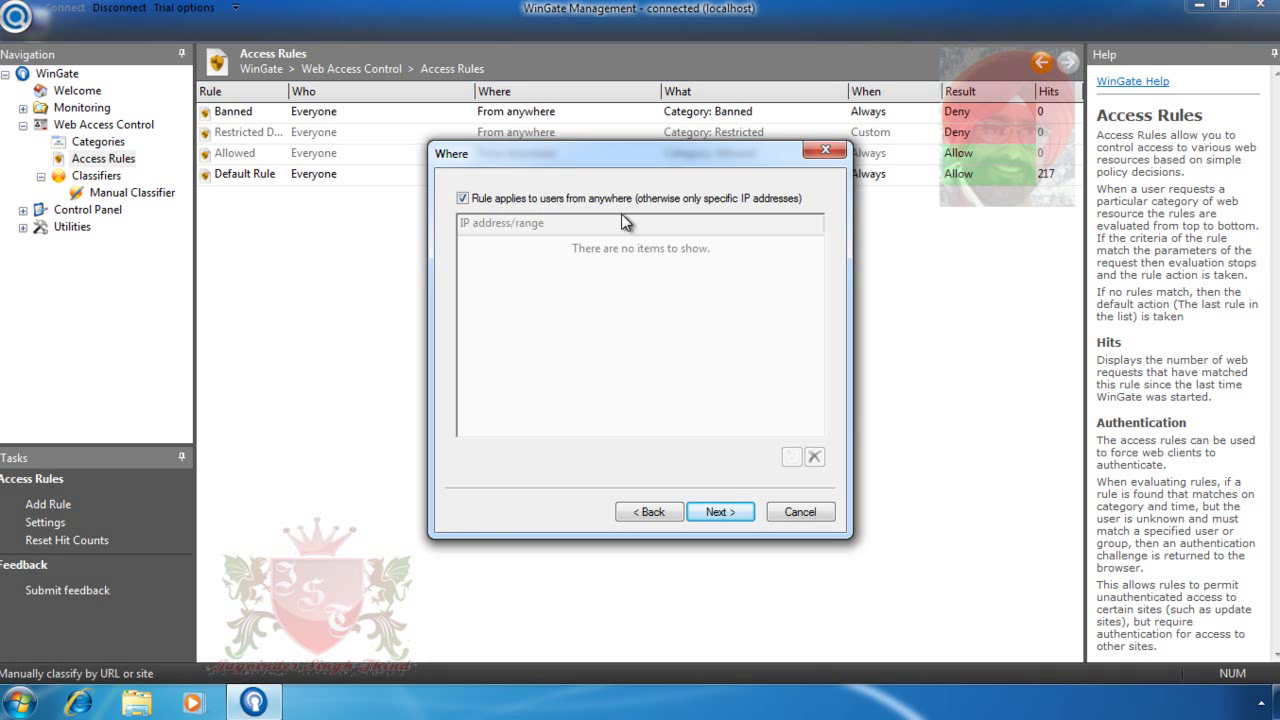
left_click(720, 516)
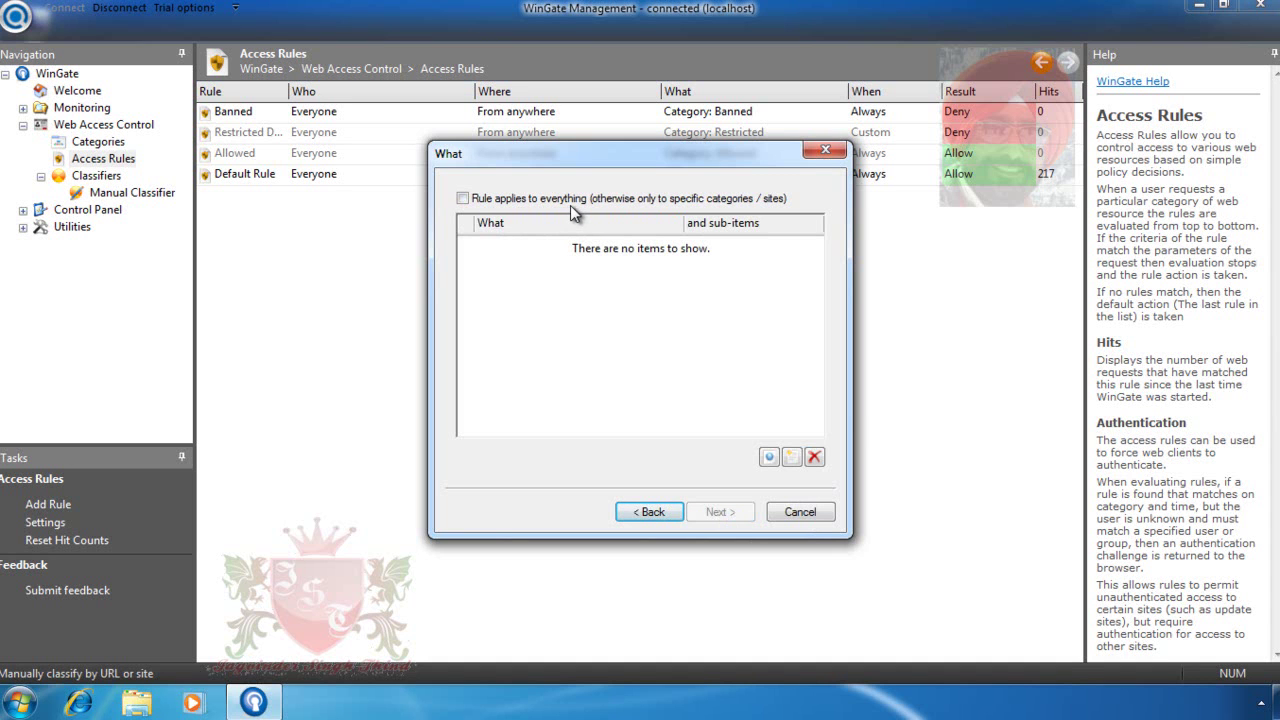
Keep the rule limited to specific categories or sites and add facebook.com as a matching site.
left_click(462, 199)
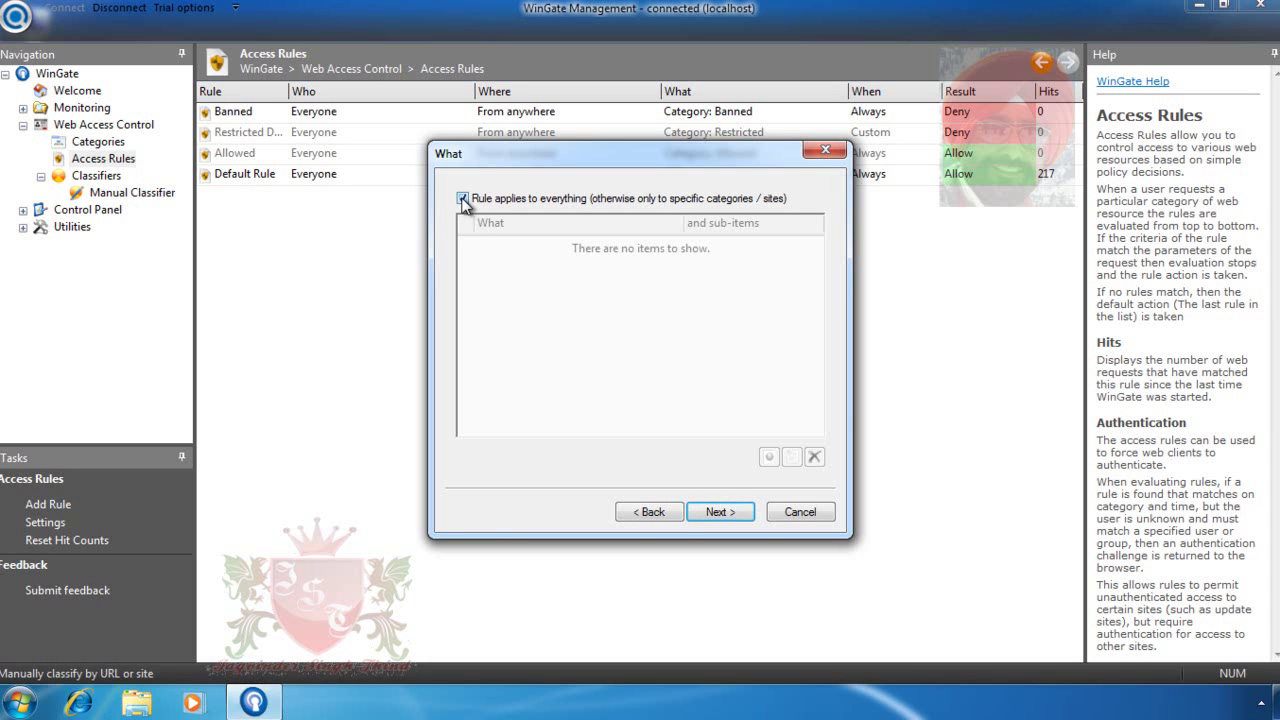
left_click(463, 199)
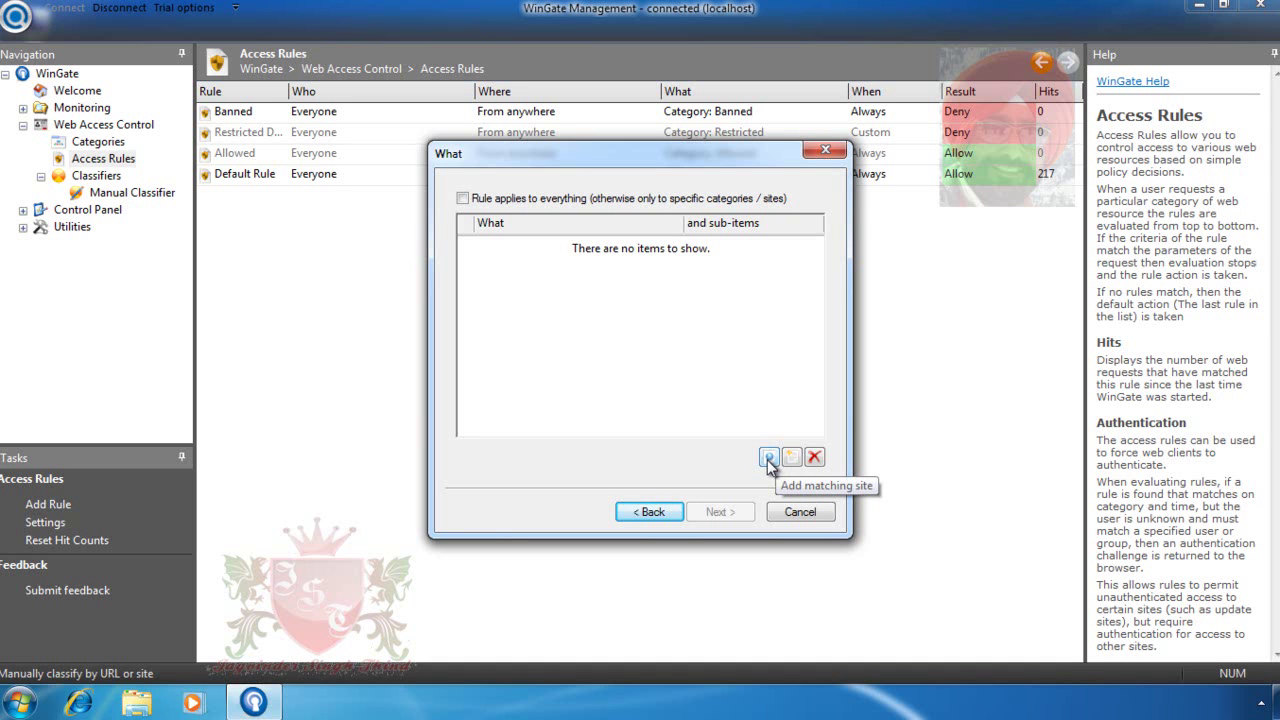
left_click(769, 458)
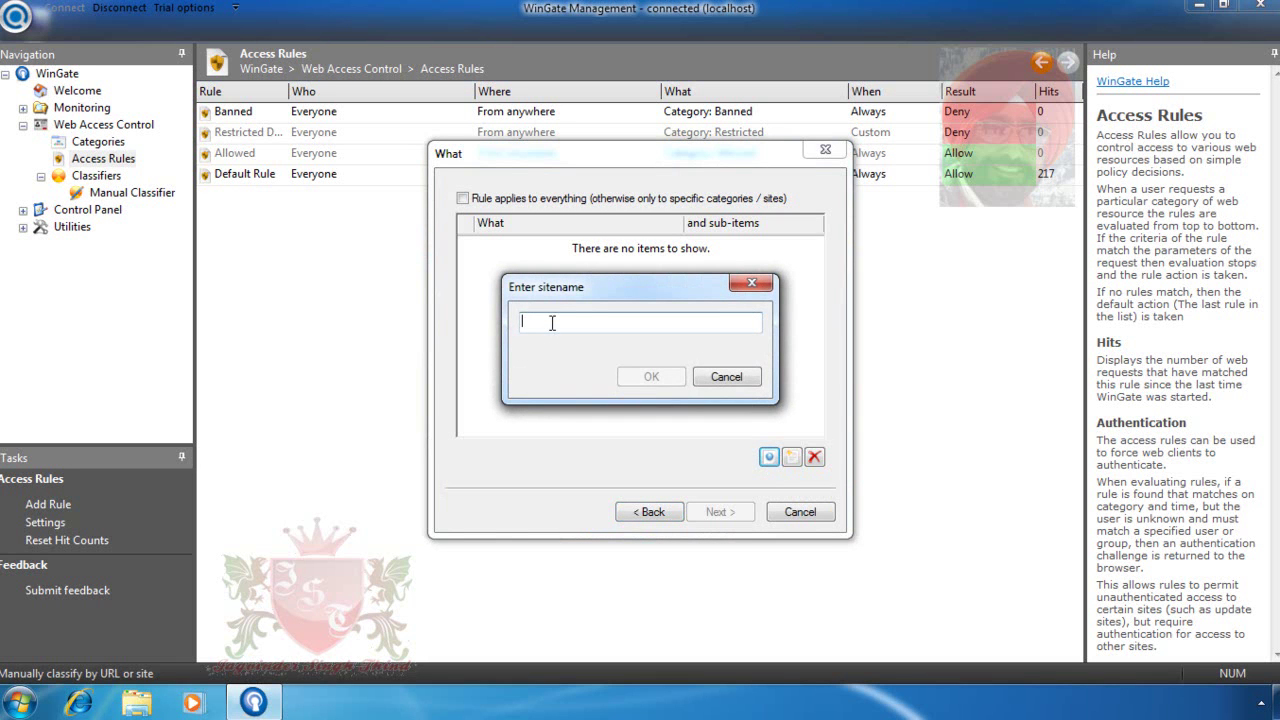
type("facebook.com")
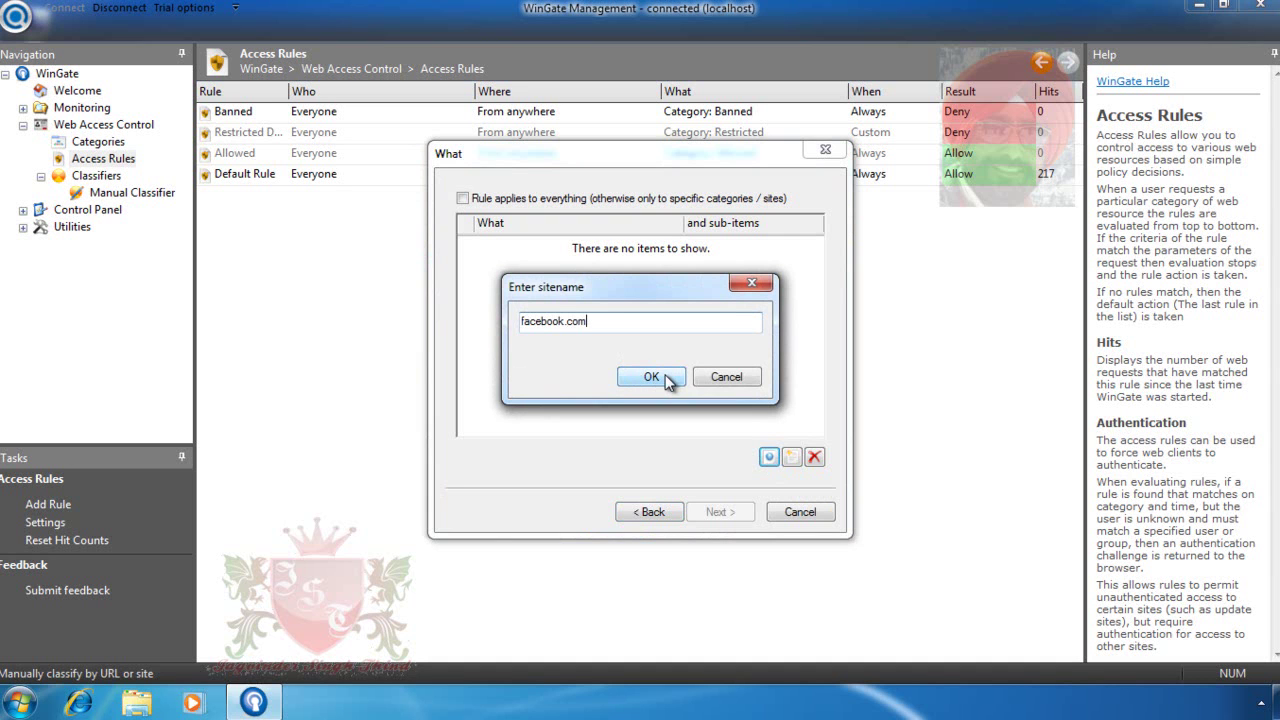
left_click(657, 376)
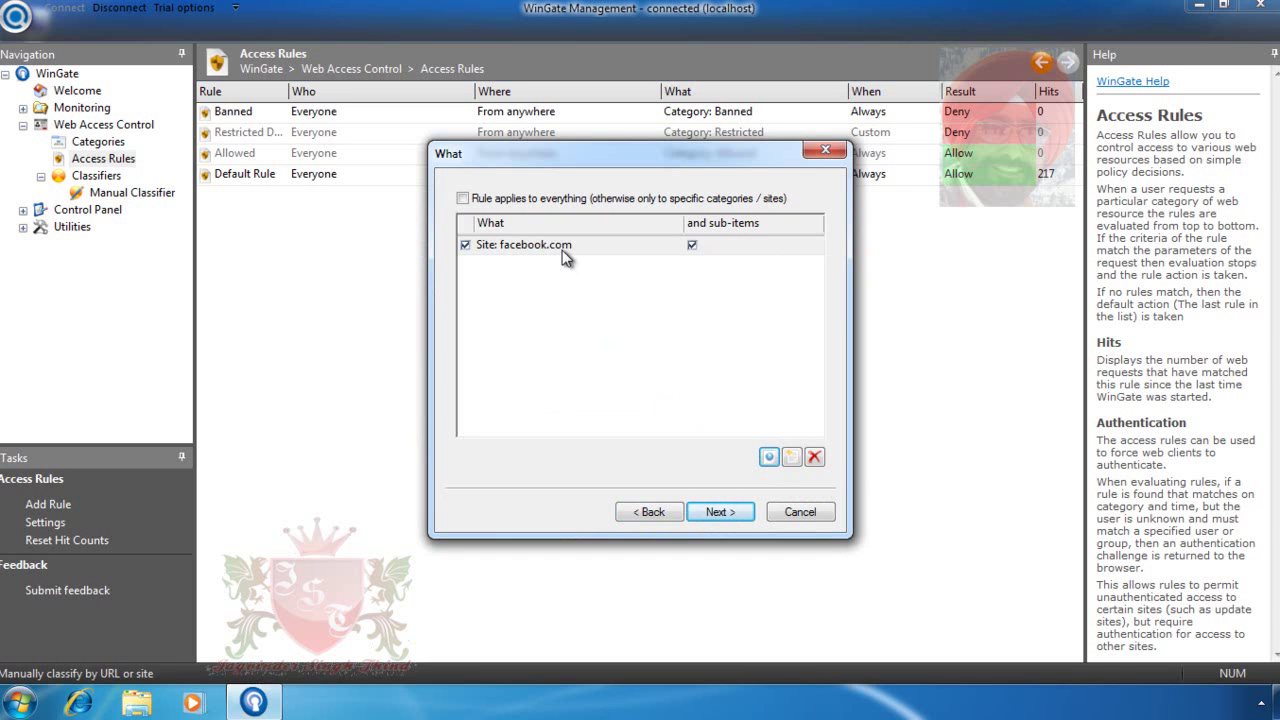
Add youtube.com as a second matching site and continue to the rule's time settings.
left_click(769, 457)
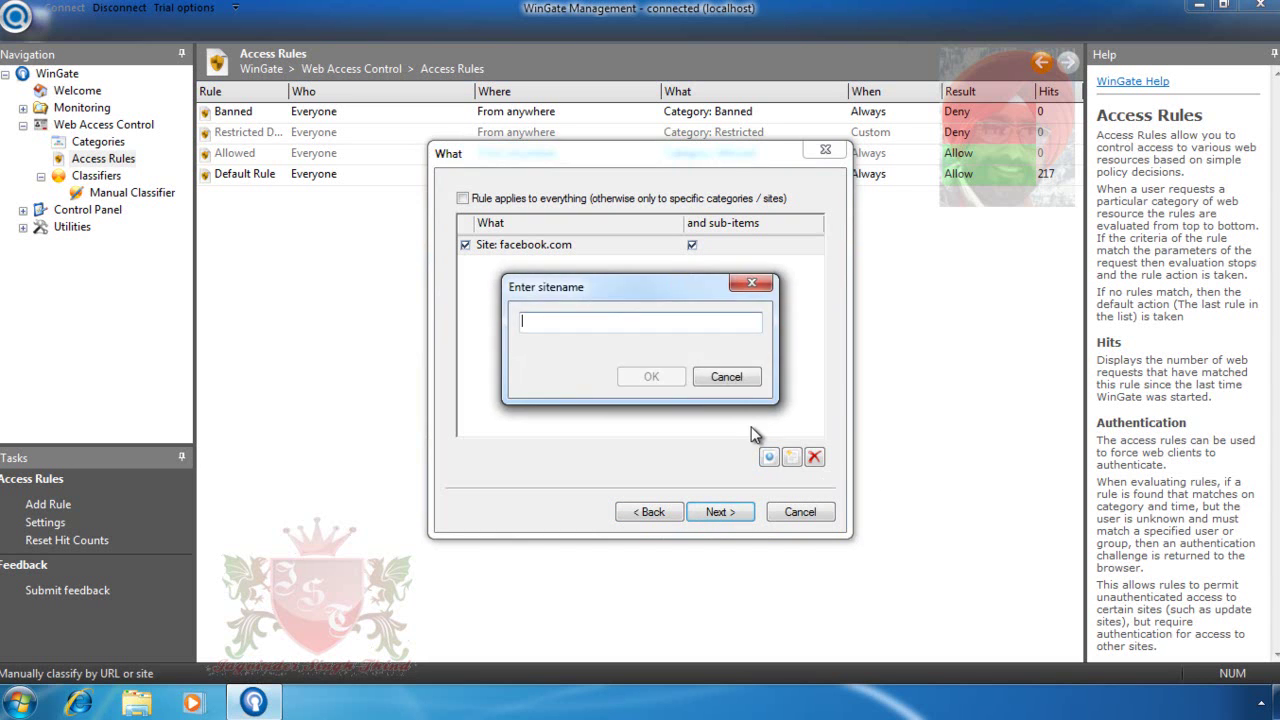
type("y")
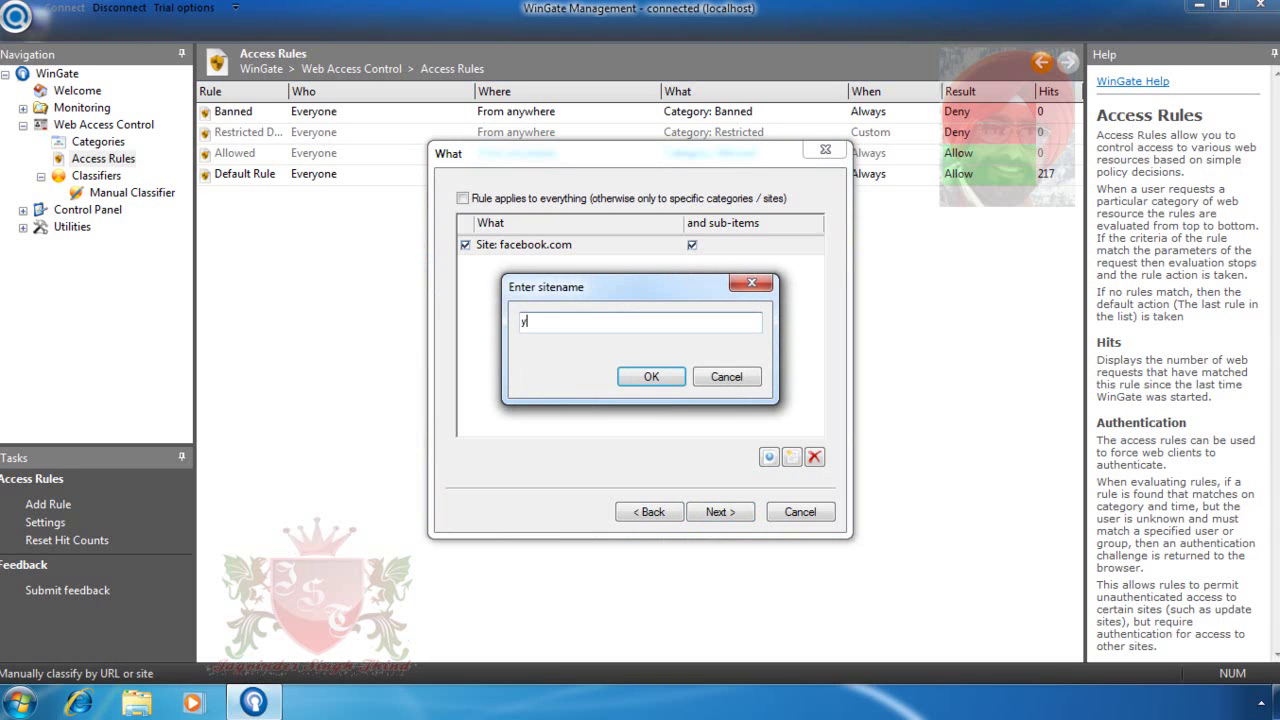
type("outube.com")
left_click(643, 377)
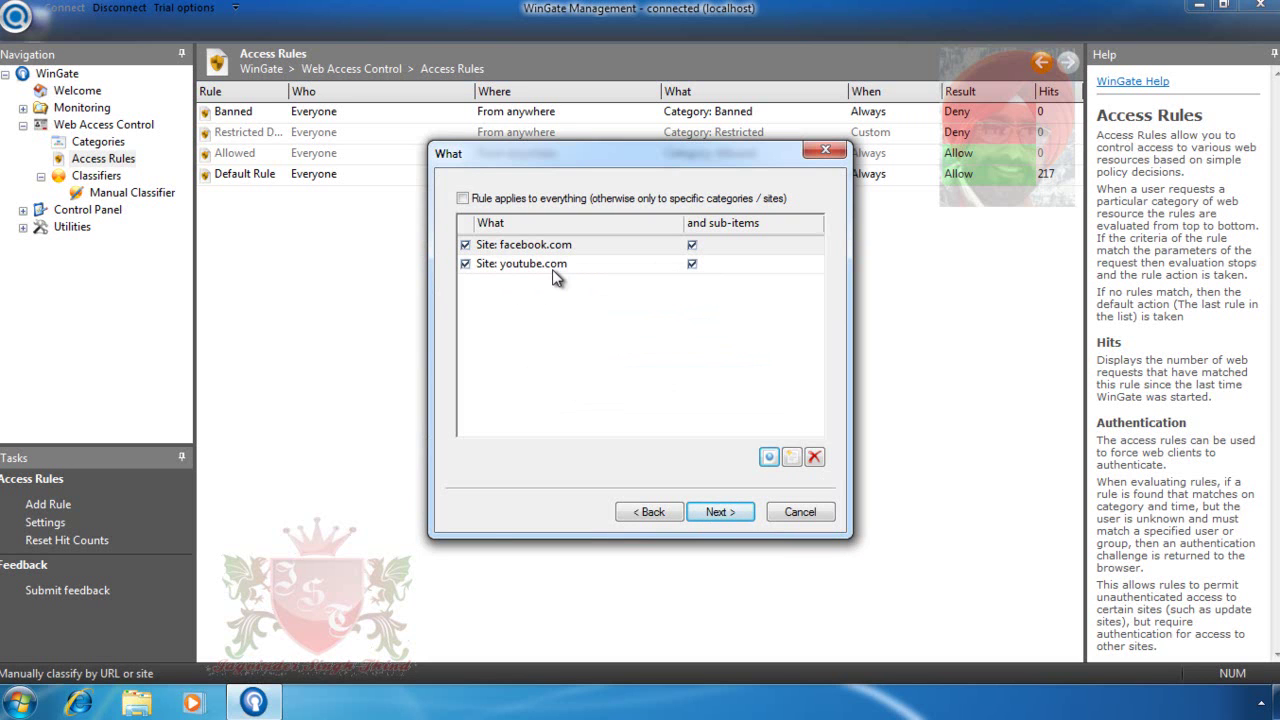
left_click(726, 515)
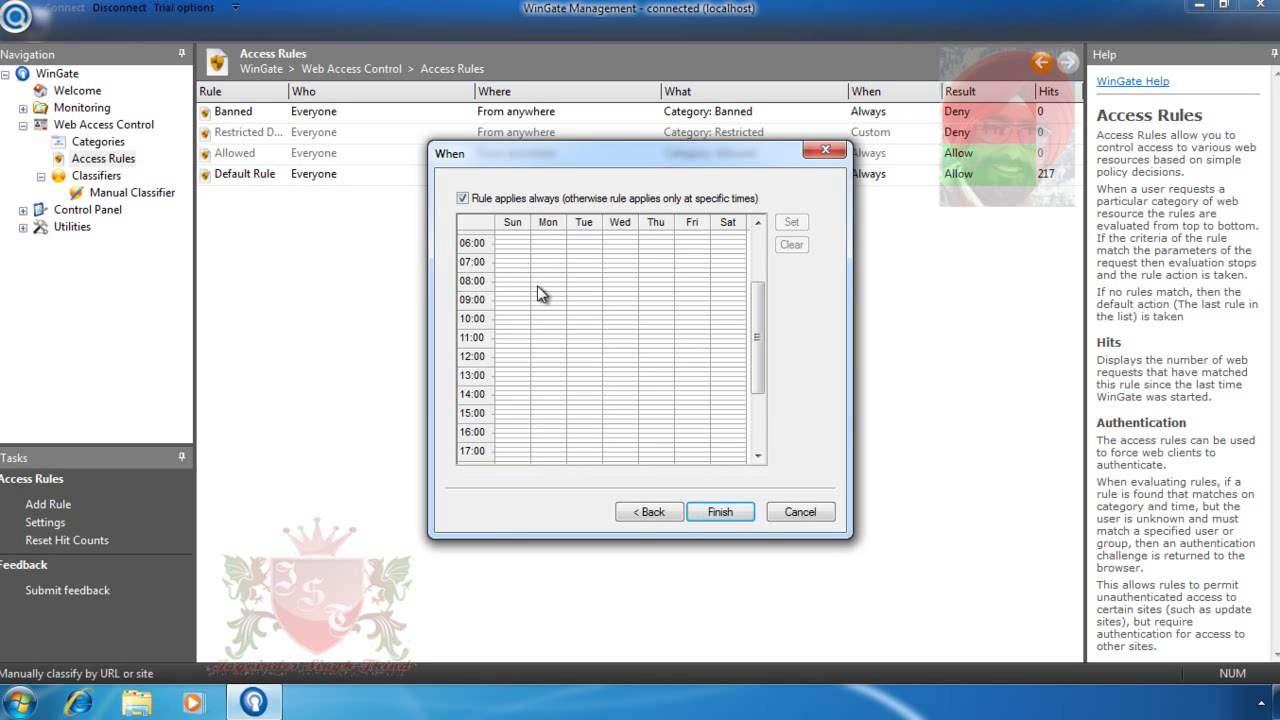
Restrict the rule to specific times, Monday to Friday from about 09:00 to 17:00.
left_click(462, 199)
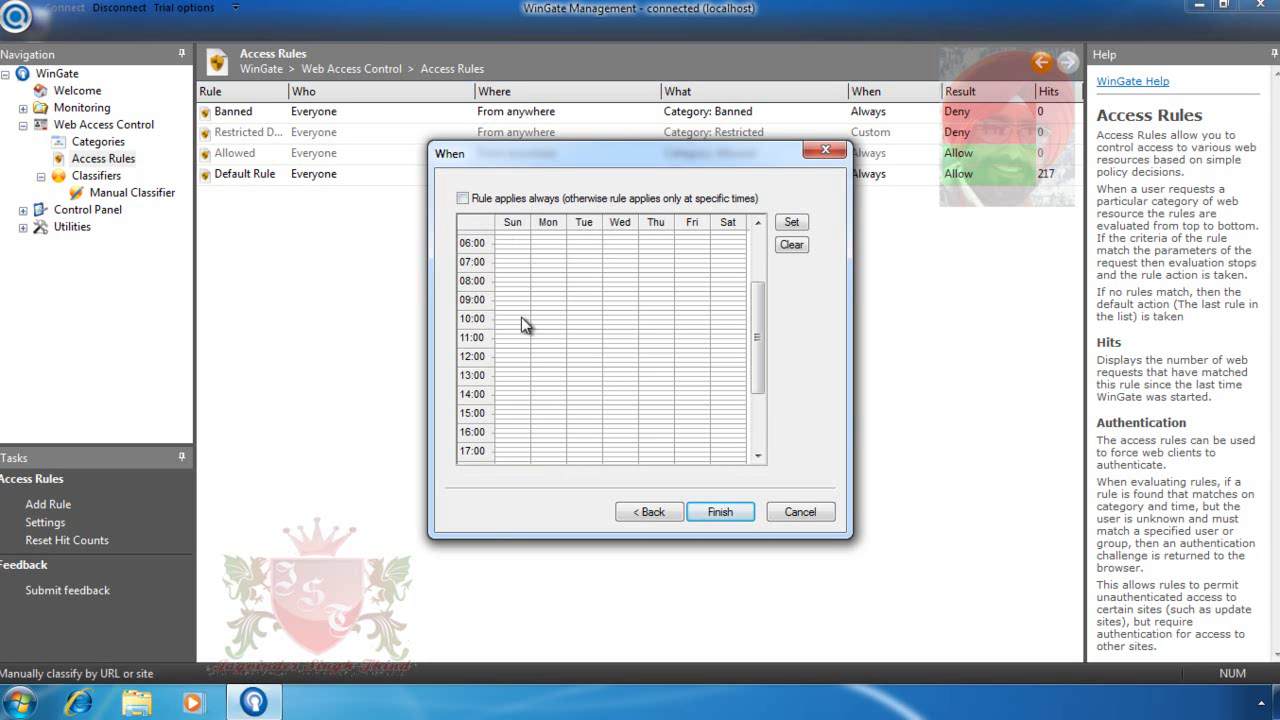
mouse_move(533, 300)
left_mouse_down()
mouse_move(609, 357)
mouse_move(703, 370)
mouse_move(715, 456)
mouse_move(693, 454)
left_mouse_up()
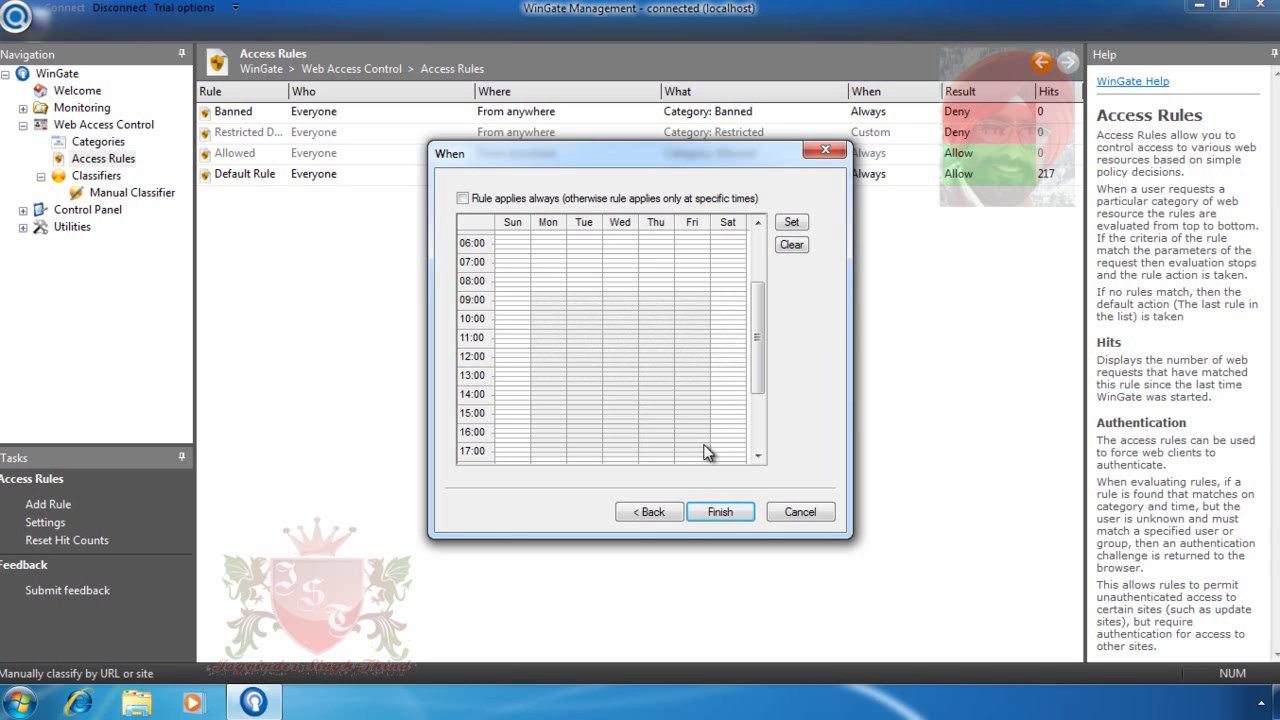
left_click(791, 226)
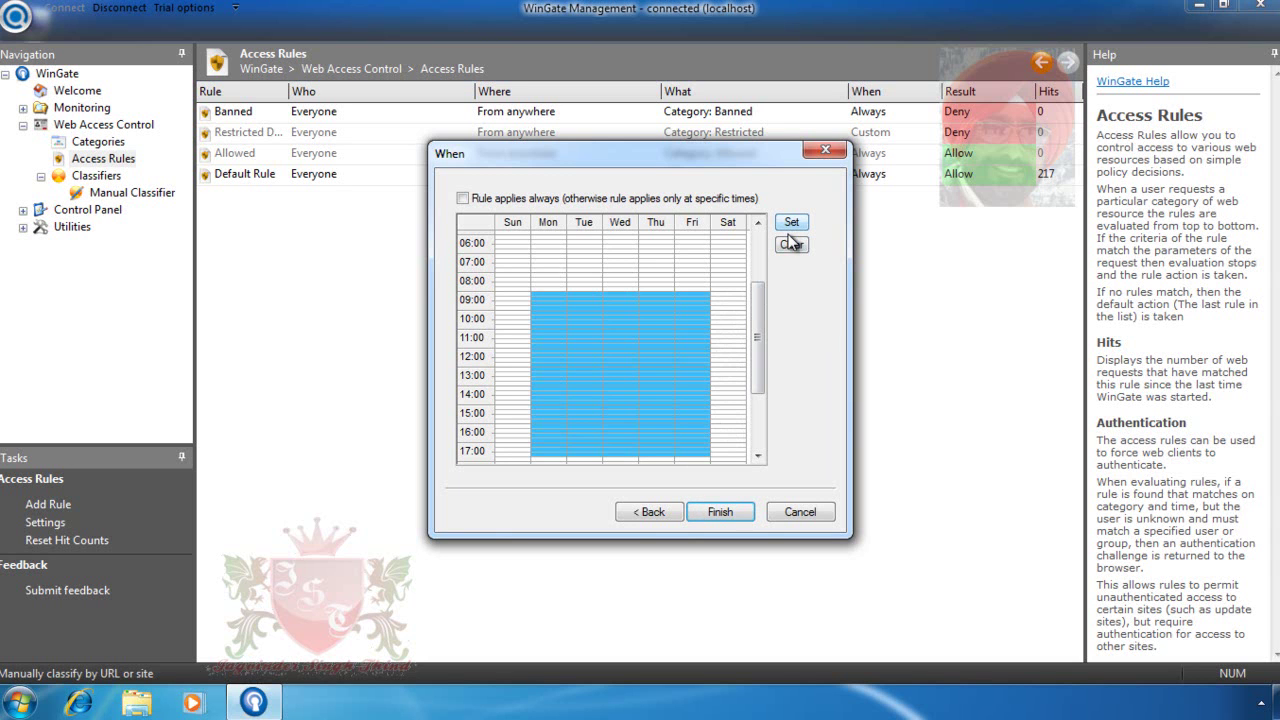
Set the rule to apply always, finish creating it, and select it in the access rules list.
left_click(463, 199)
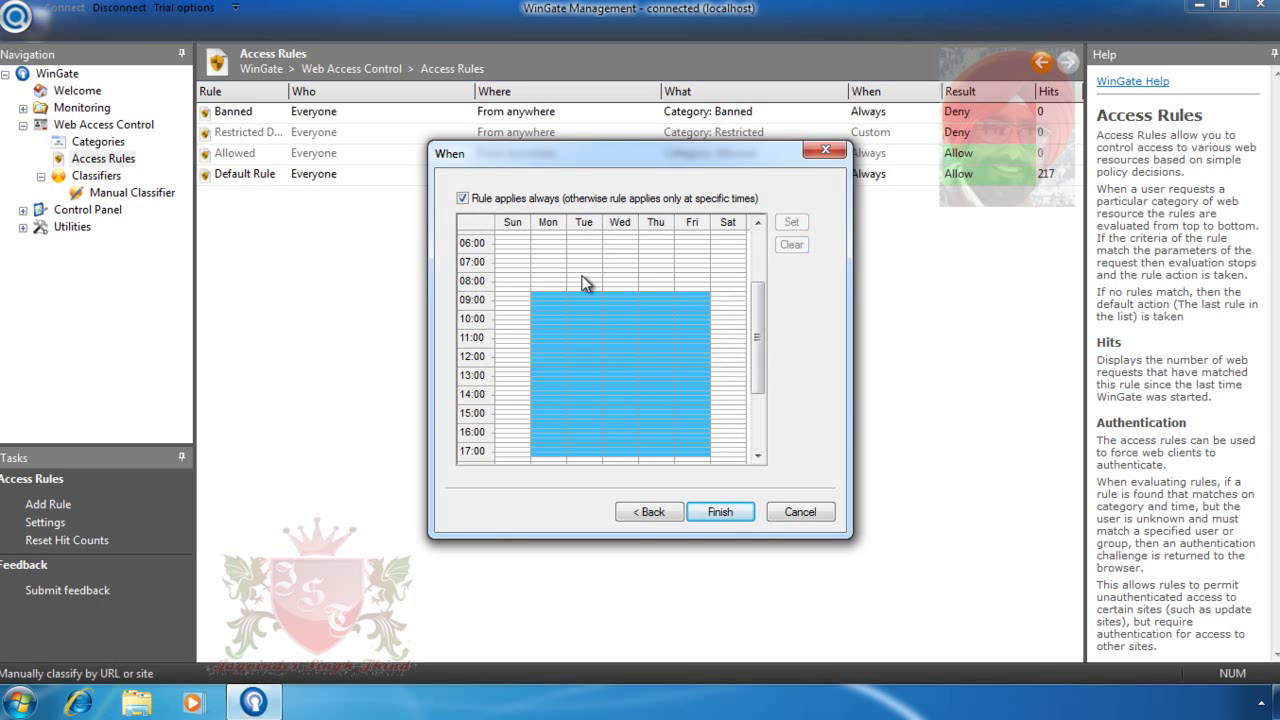
left_click(739, 514)
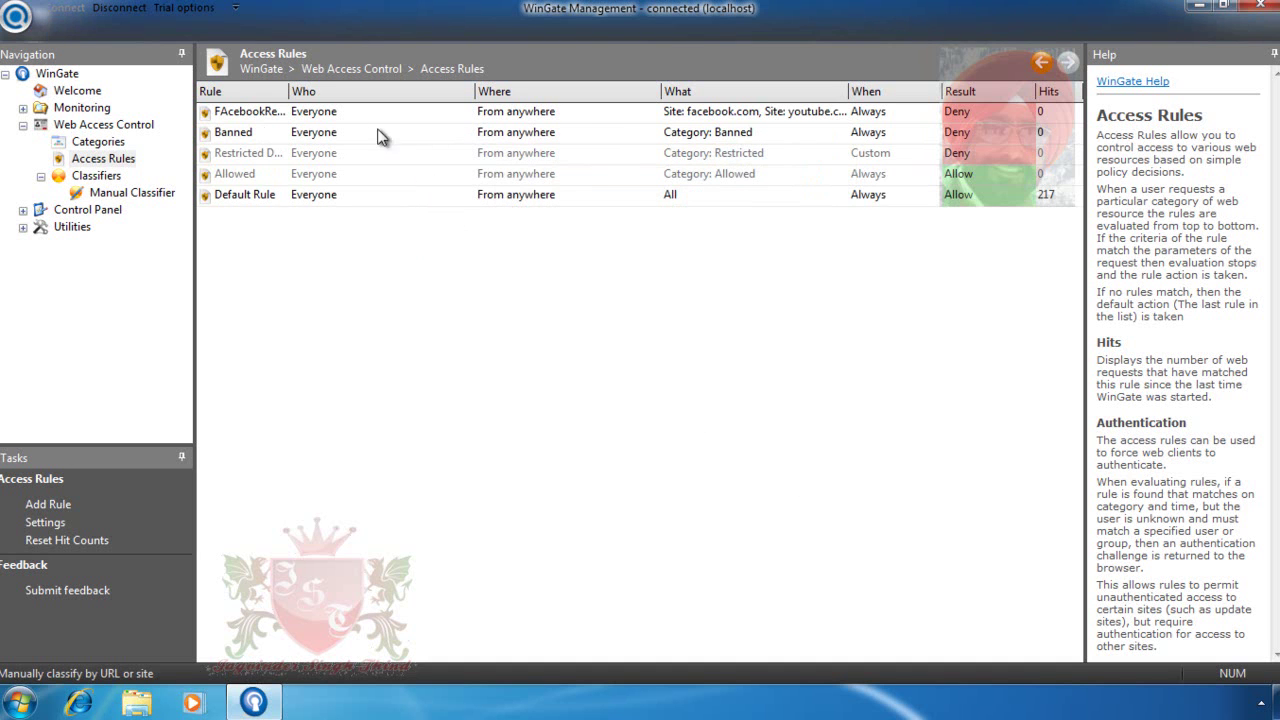
left_click(284, 116)
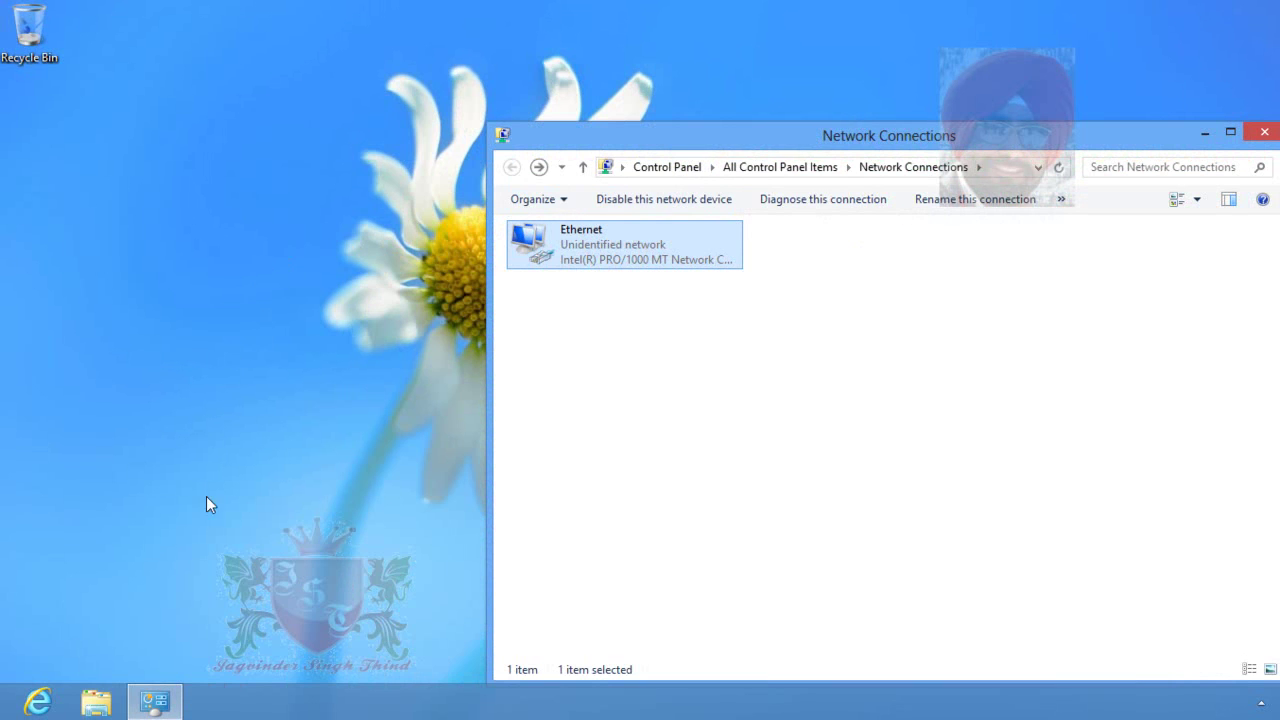
Switch to Internet Explorer on the client, open YouTube from the Google page, and highlight the rule name on the resulting page.
left_click(35, 708)
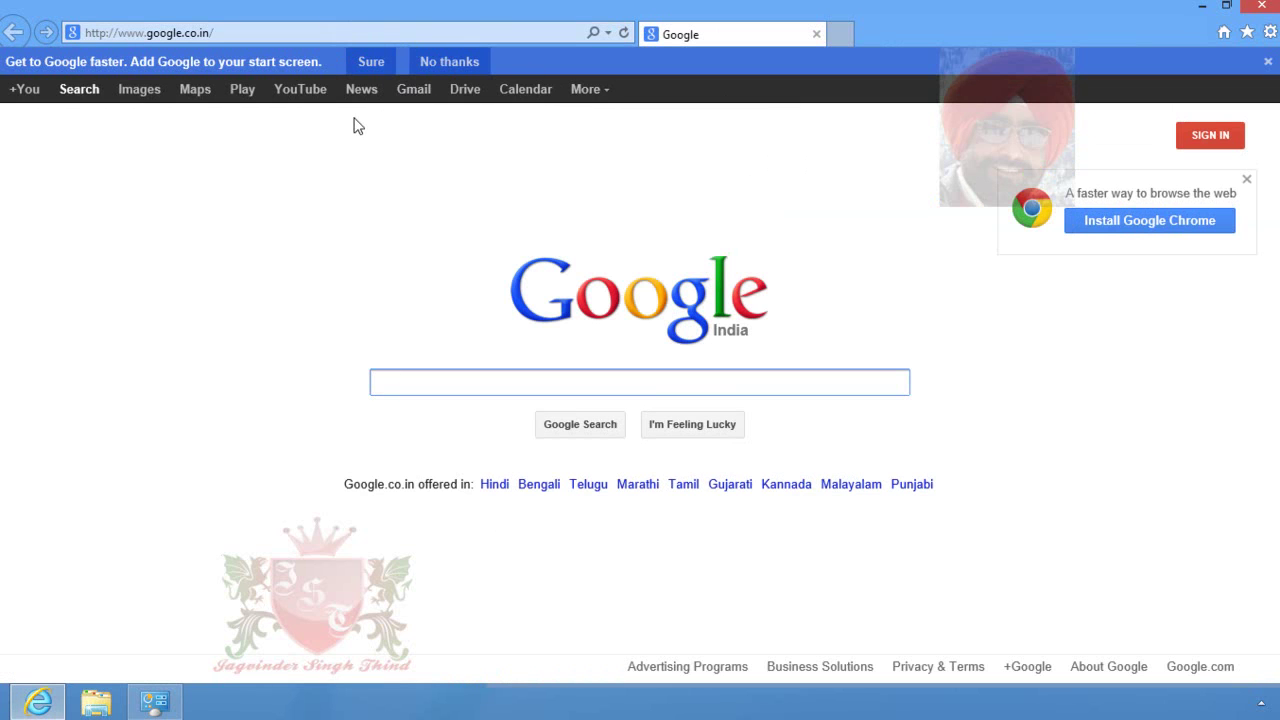
left_click(295, 95)
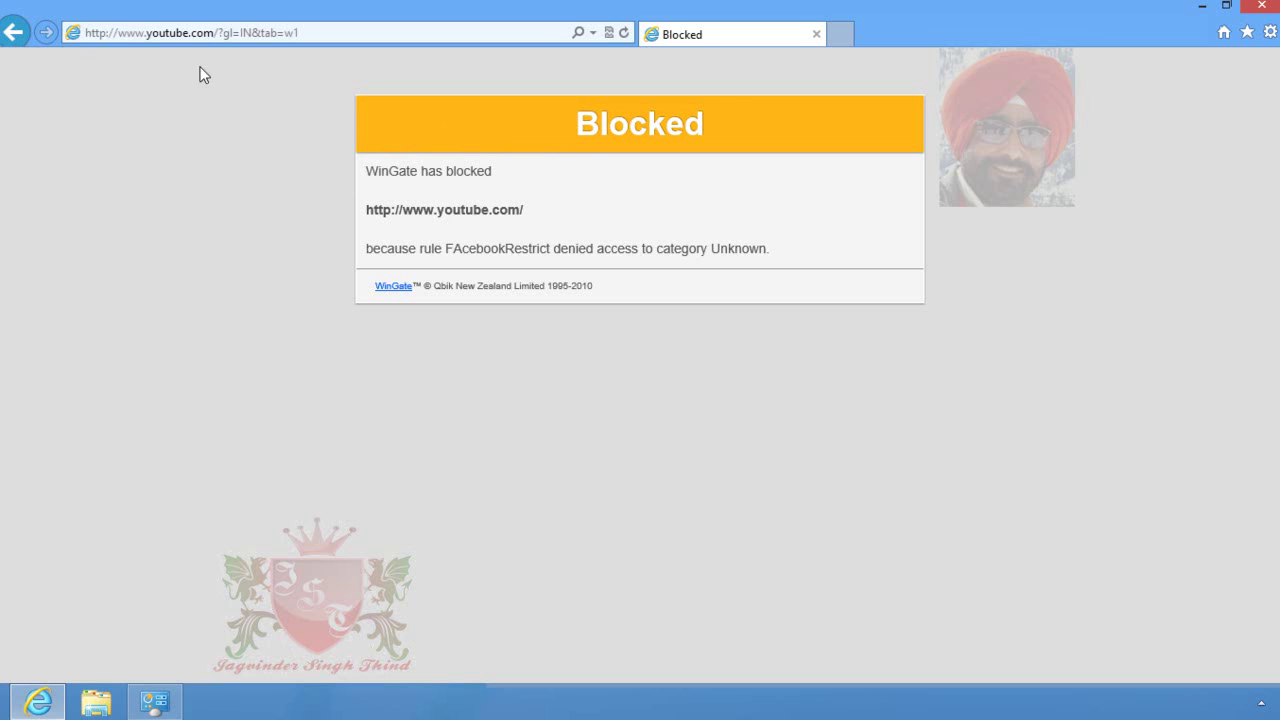
left_click_drag(443, 251, 597, 256)
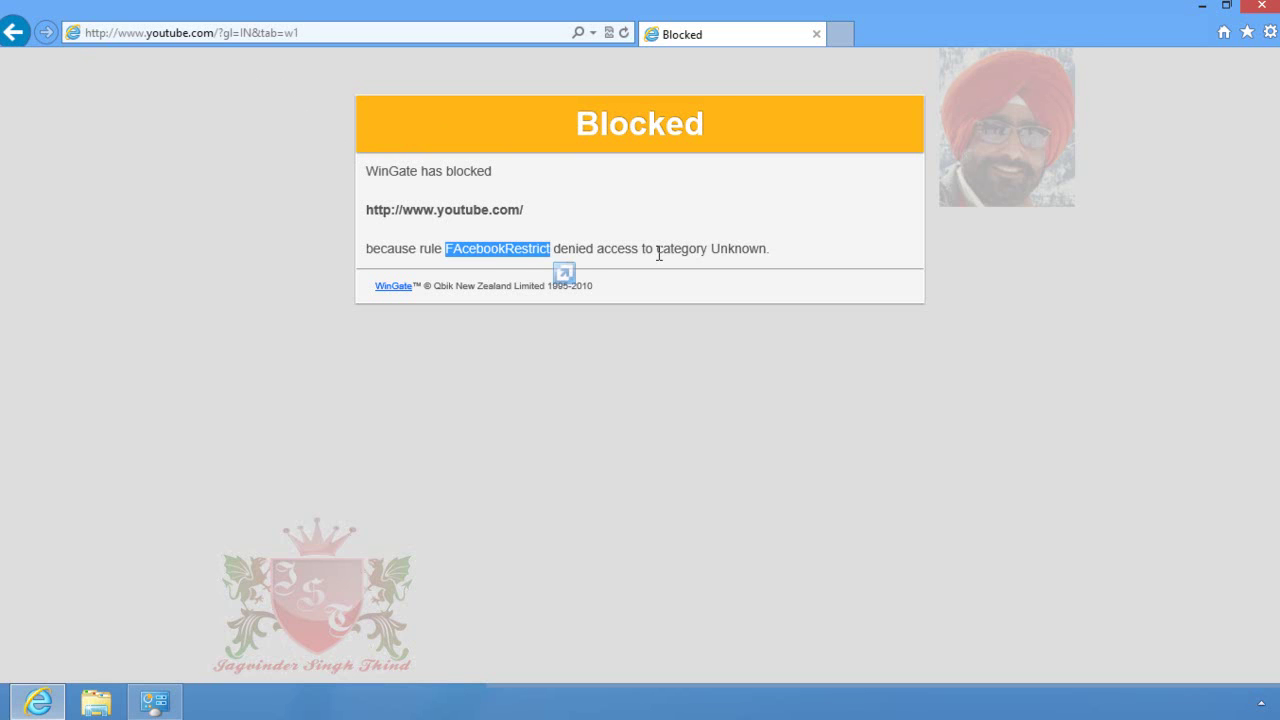
double_click(716, 252)
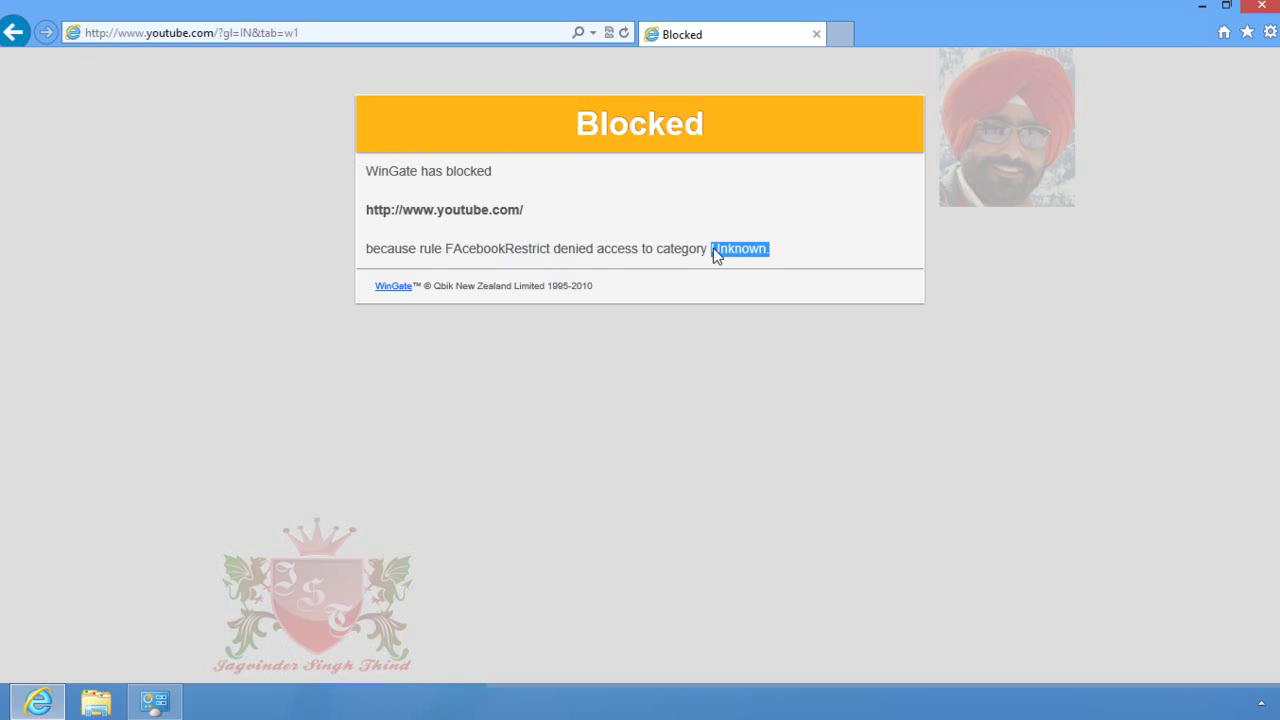
left_click(463, 256)
left_click(13, 32)
left_click(292, 35)
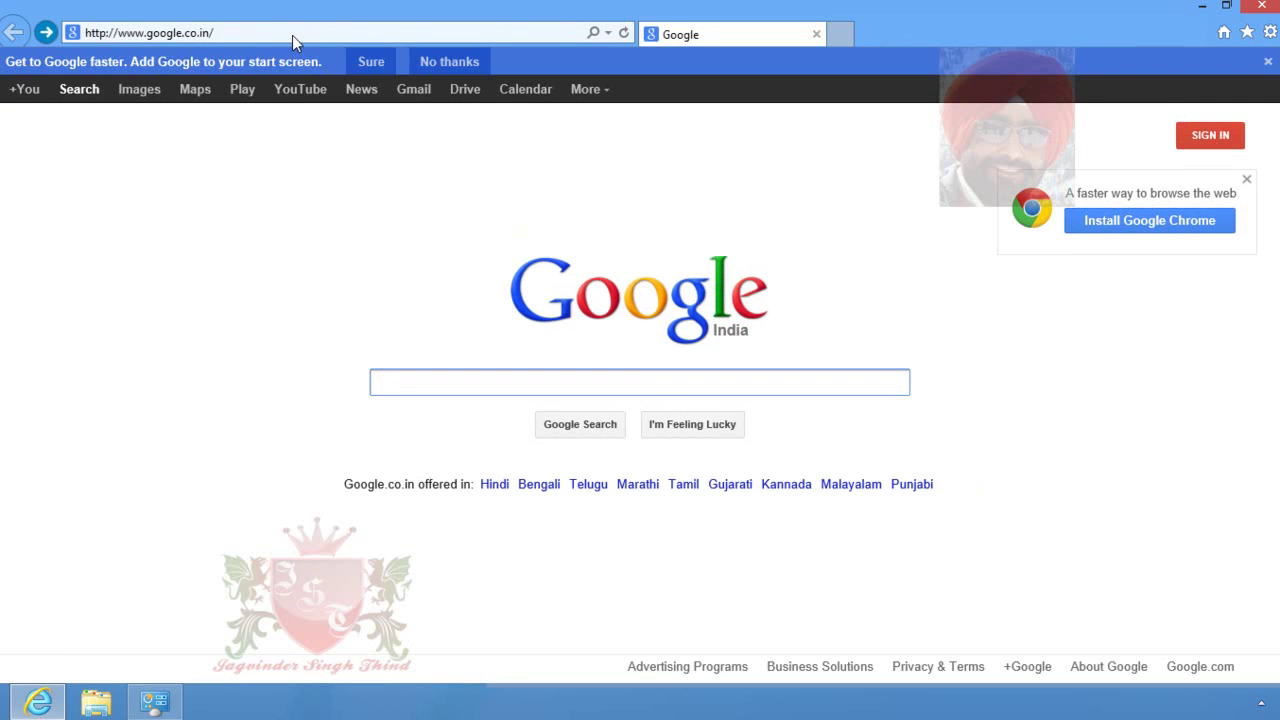
type("face")
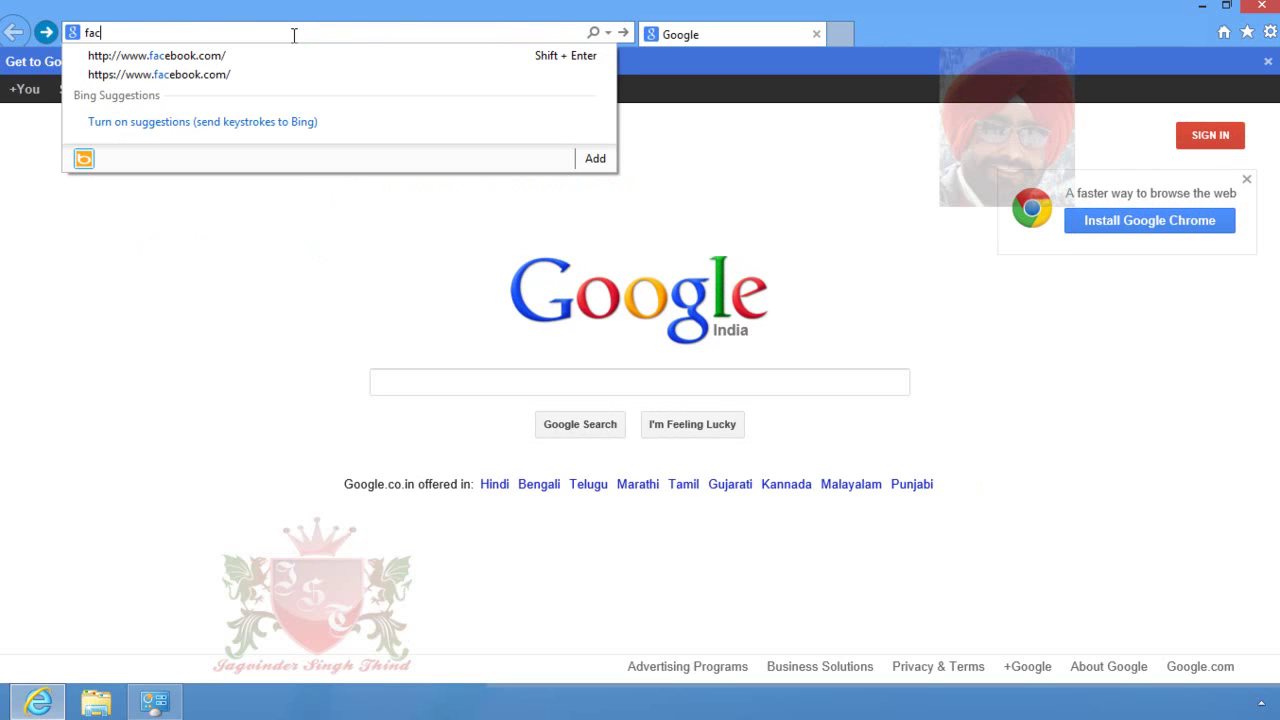
left_click(243, 58)
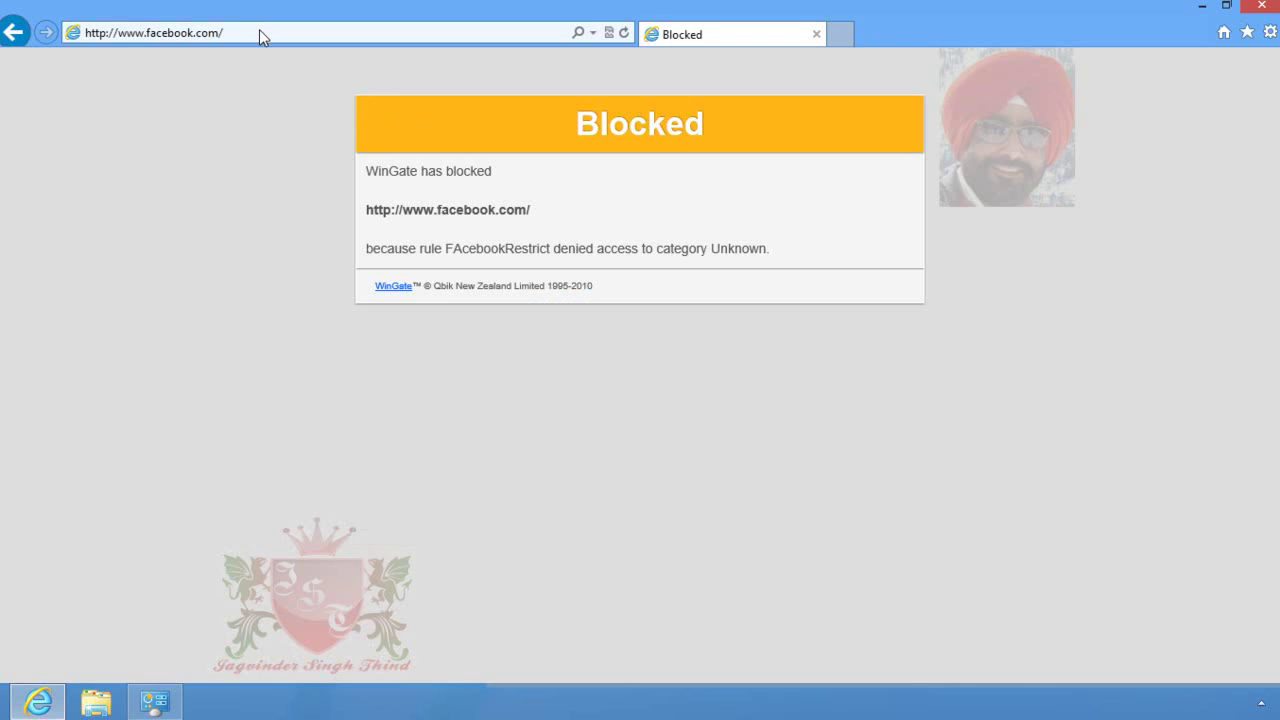
left_click(259, 31)
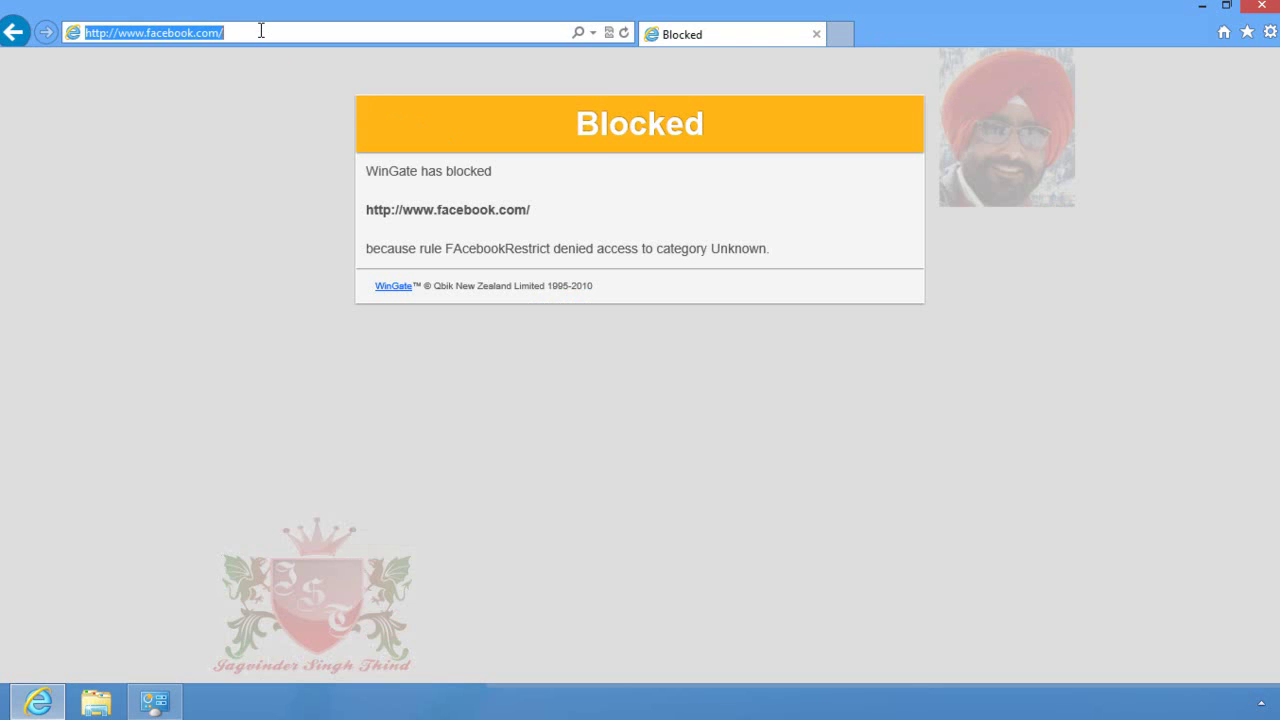
type("twi")
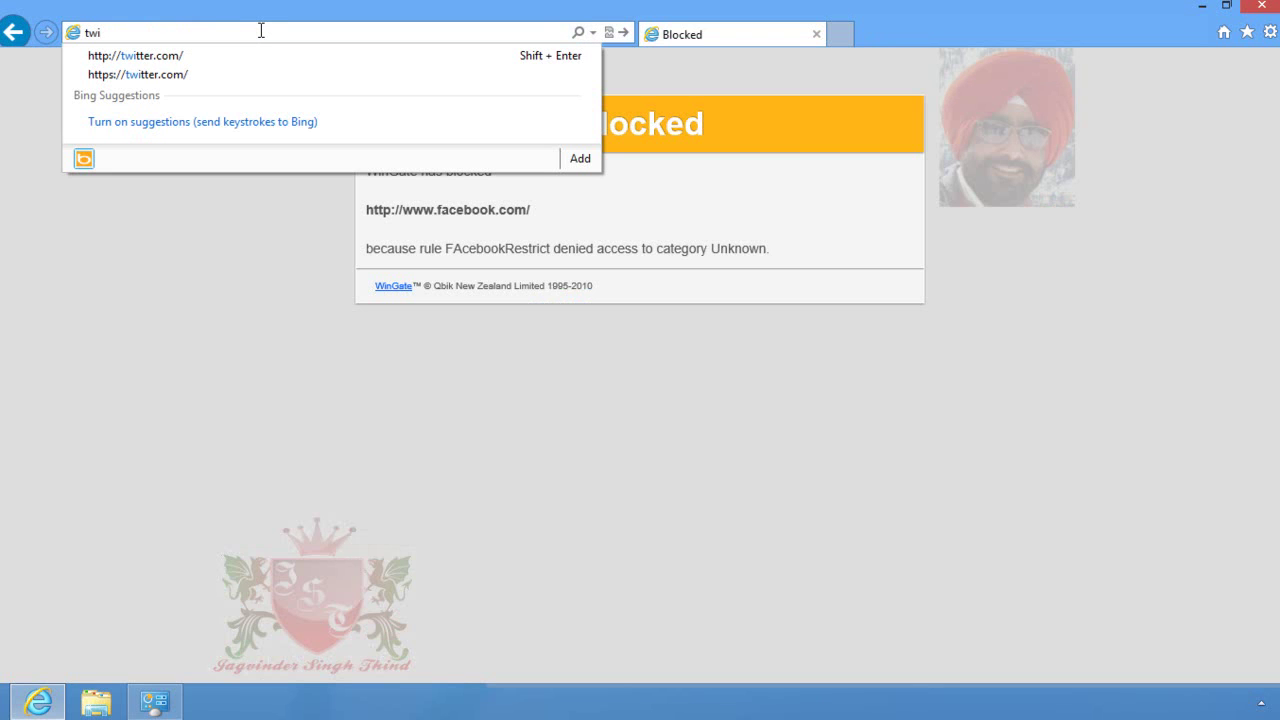
left_click(127, 56)
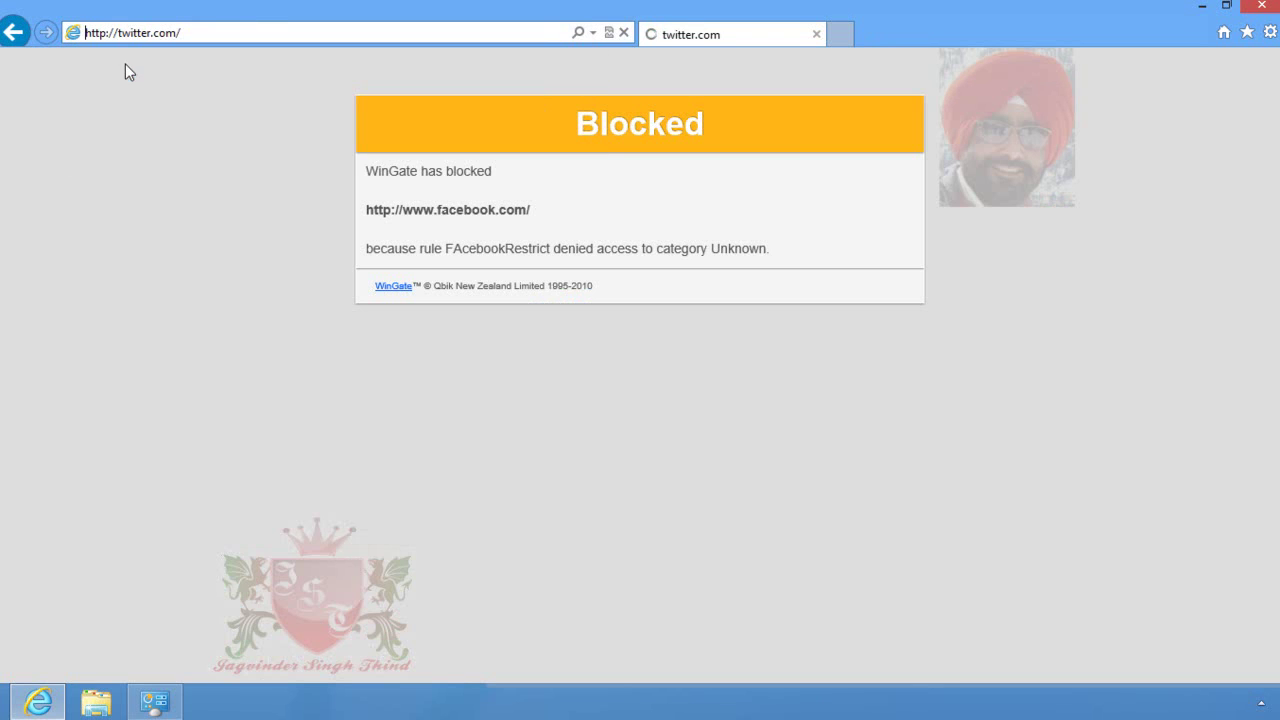